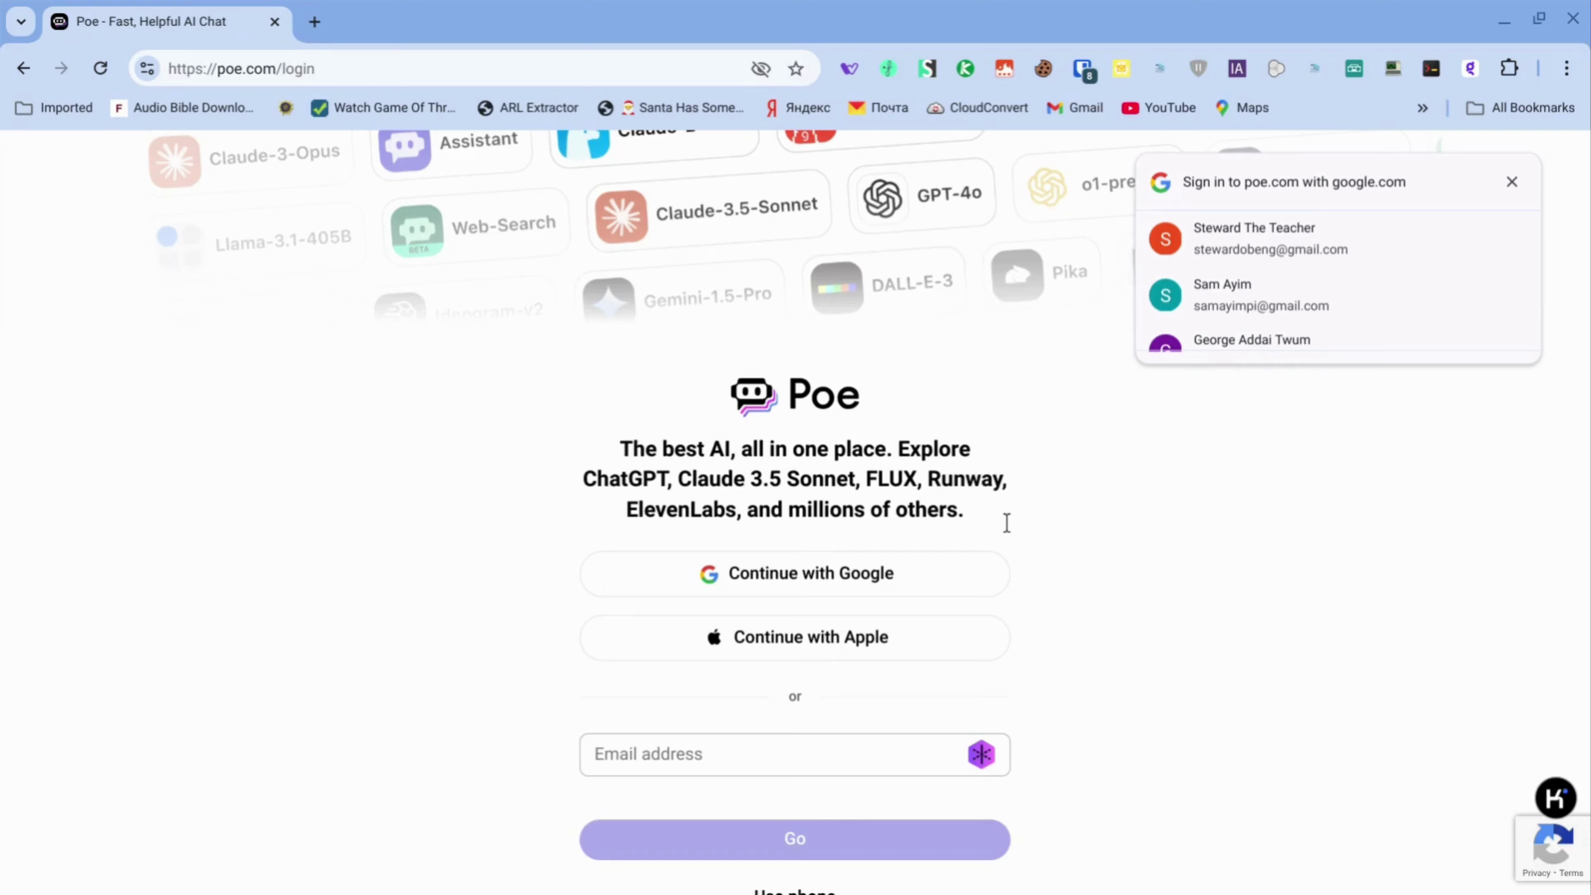
# - Sign in to Poe with the "buildright foundation Global institute" Google account from the account chooser
pyautogui.scroll(-2, 1264, 244)
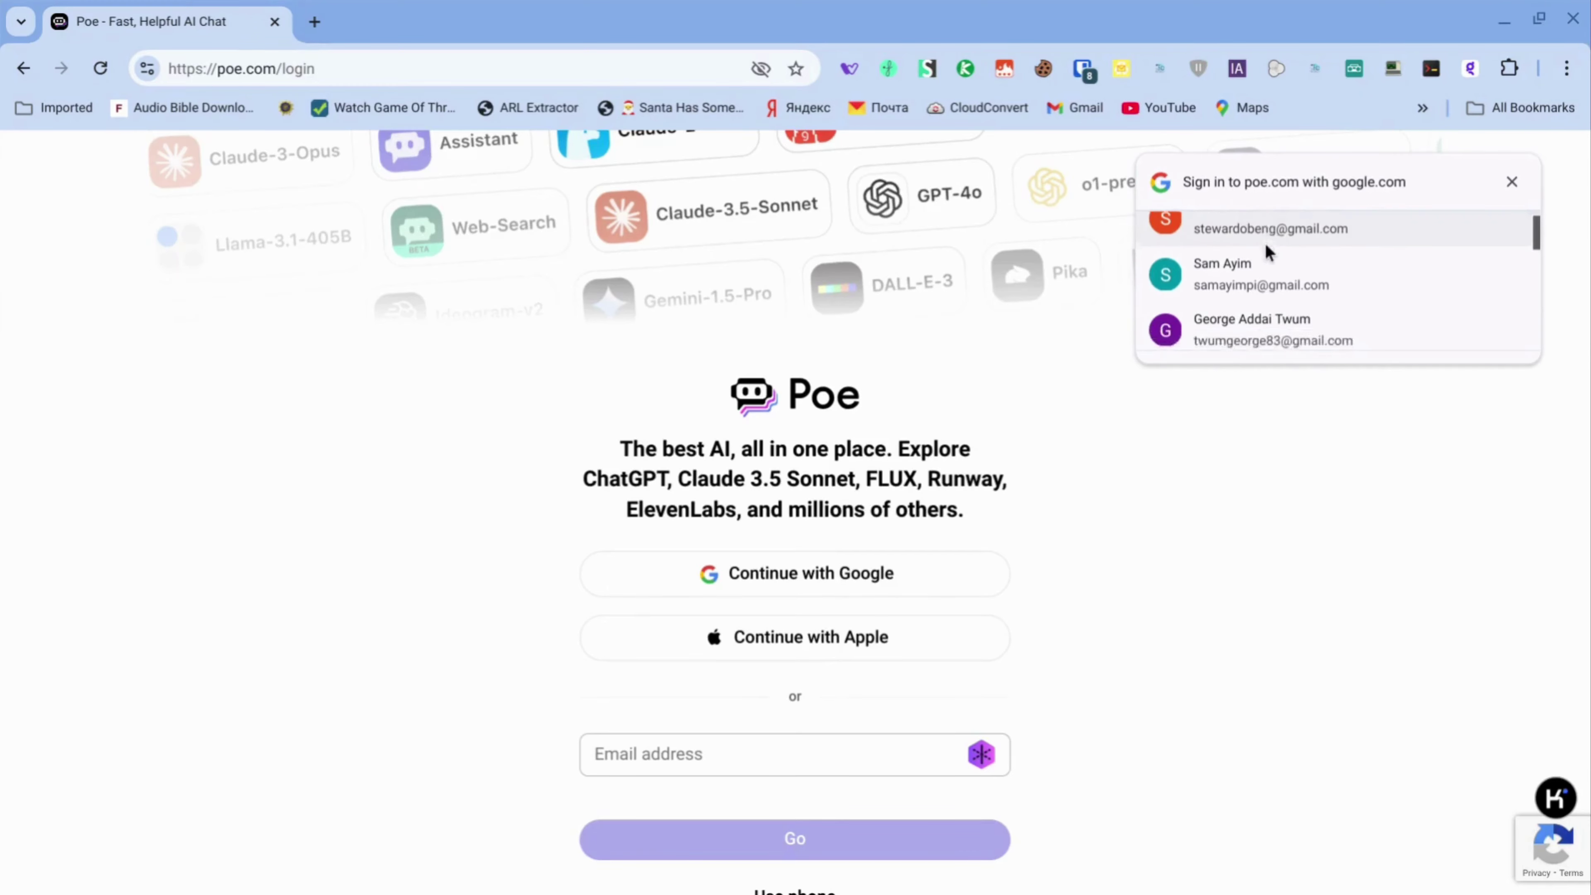
pyautogui.scroll(-3, 1267, 251)
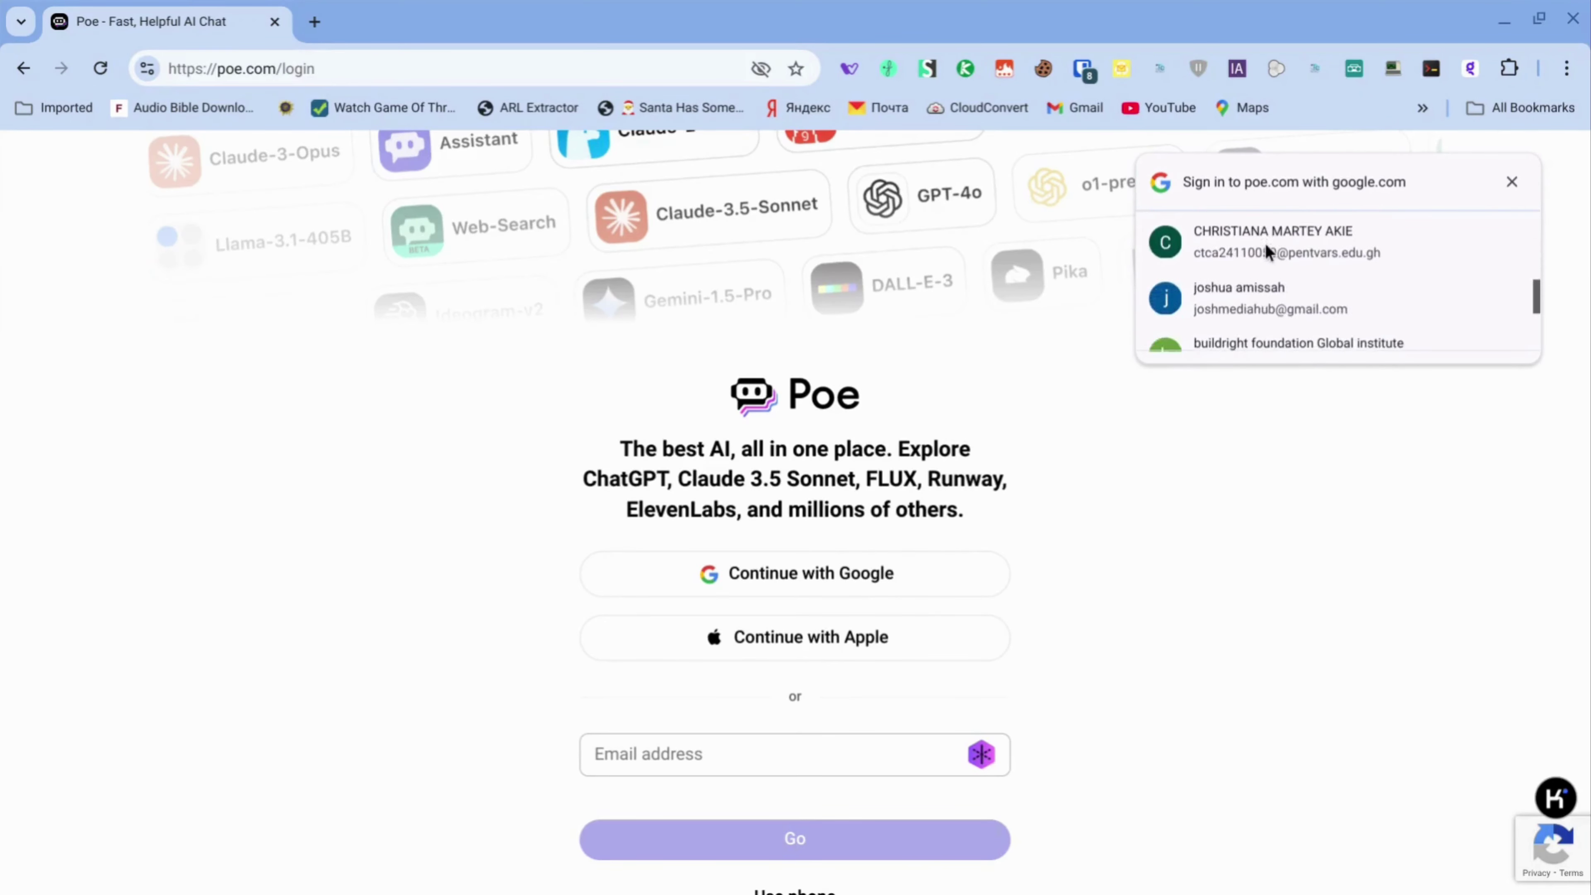
pyautogui.scroll(1, 1266, 245)
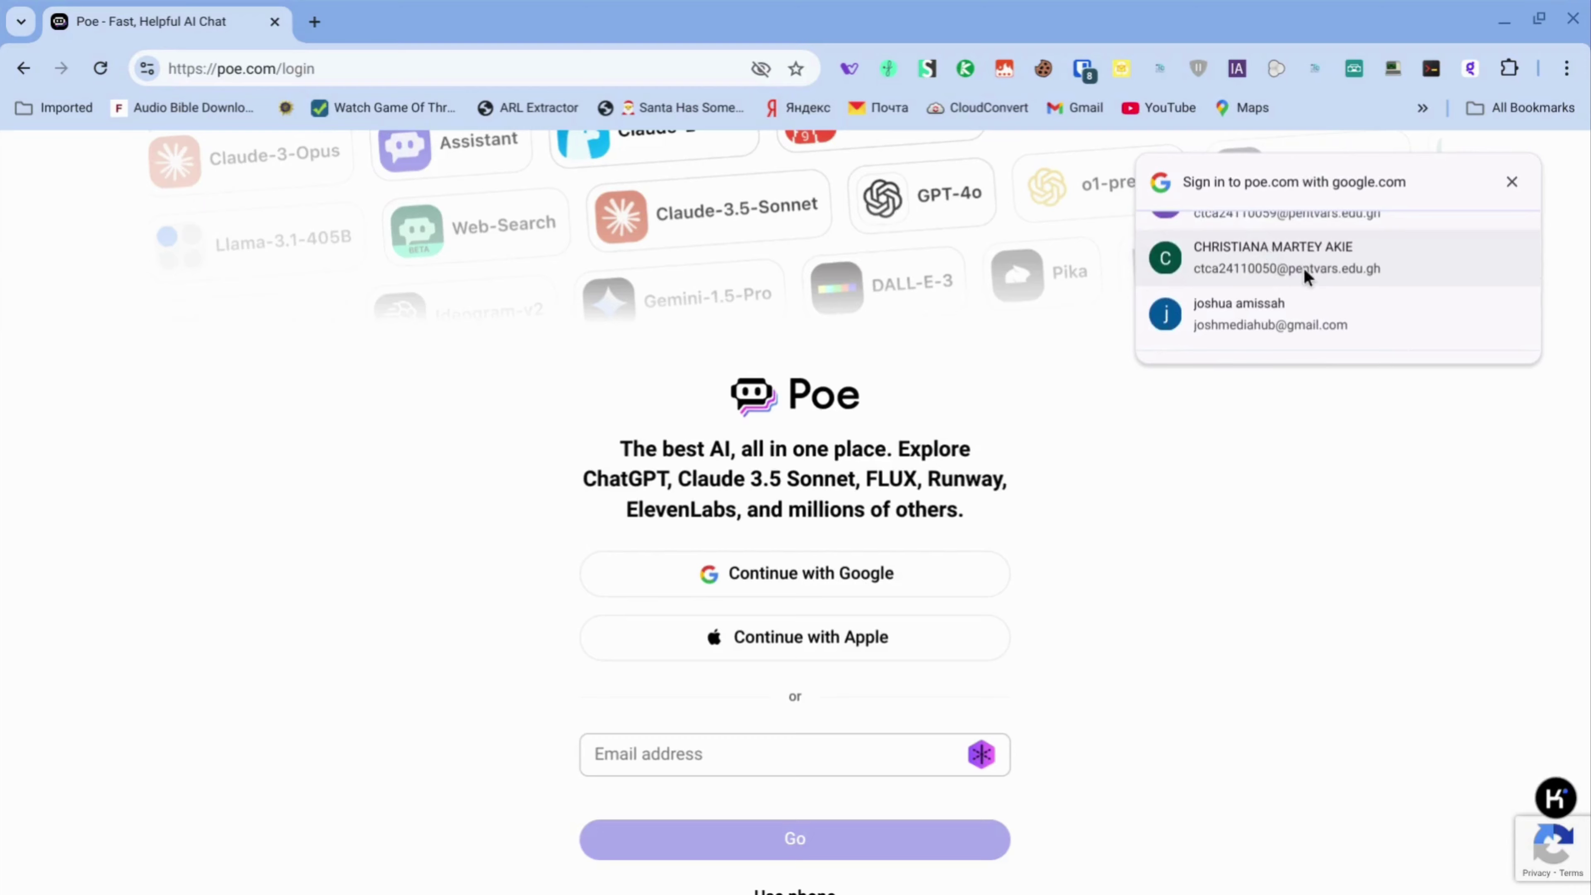
pyautogui.scroll(-1, 1305, 269)
pyautogui.scroll(-2, 1305, 272)
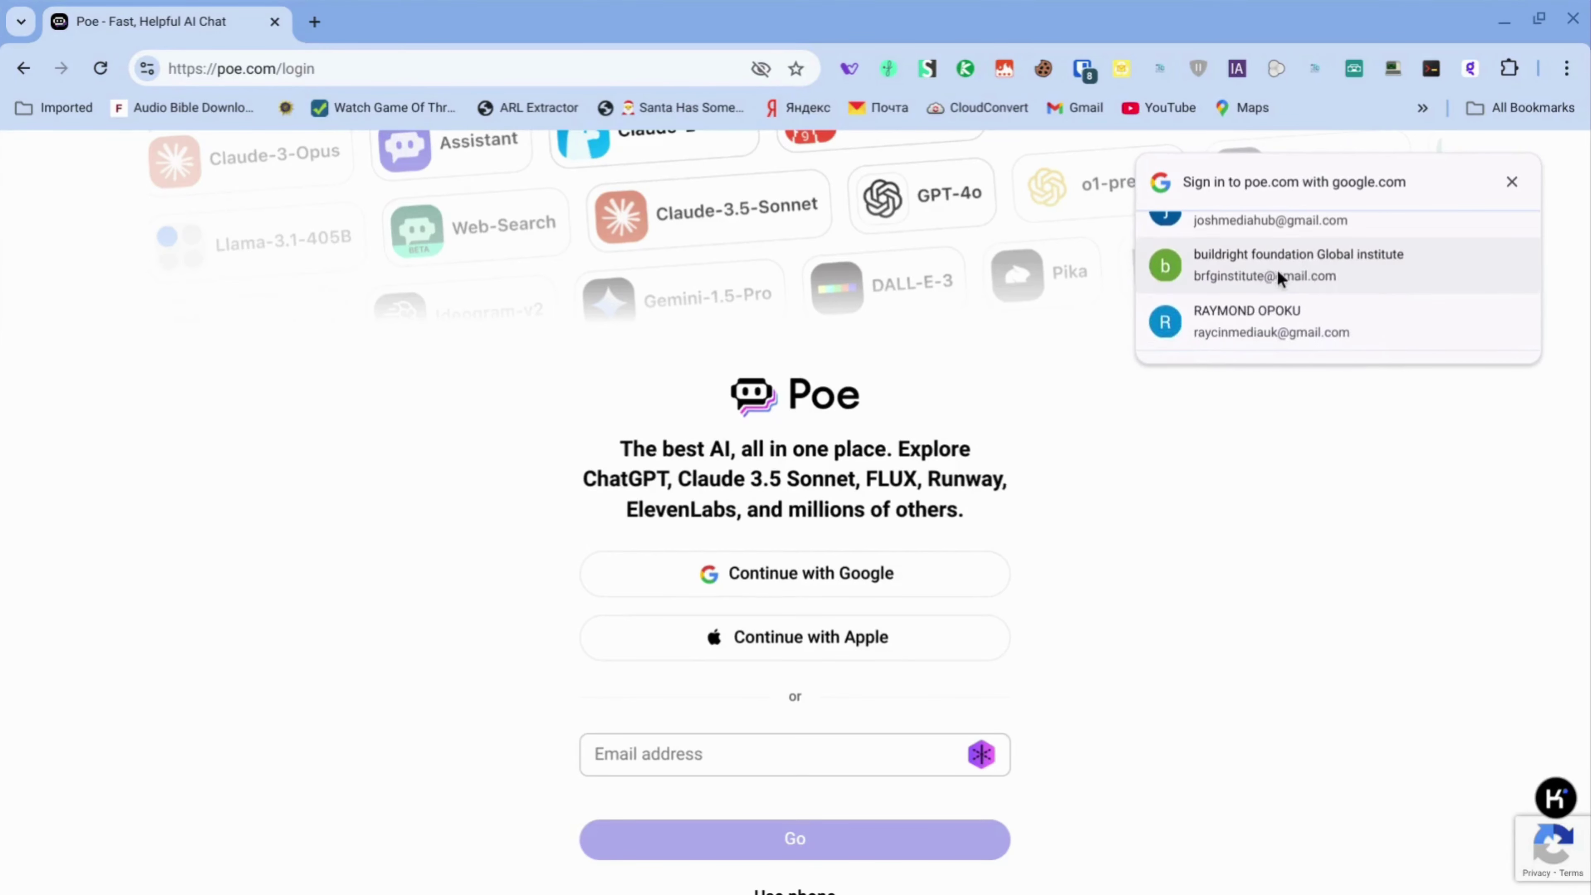
pyautogui.click(1277, 268)
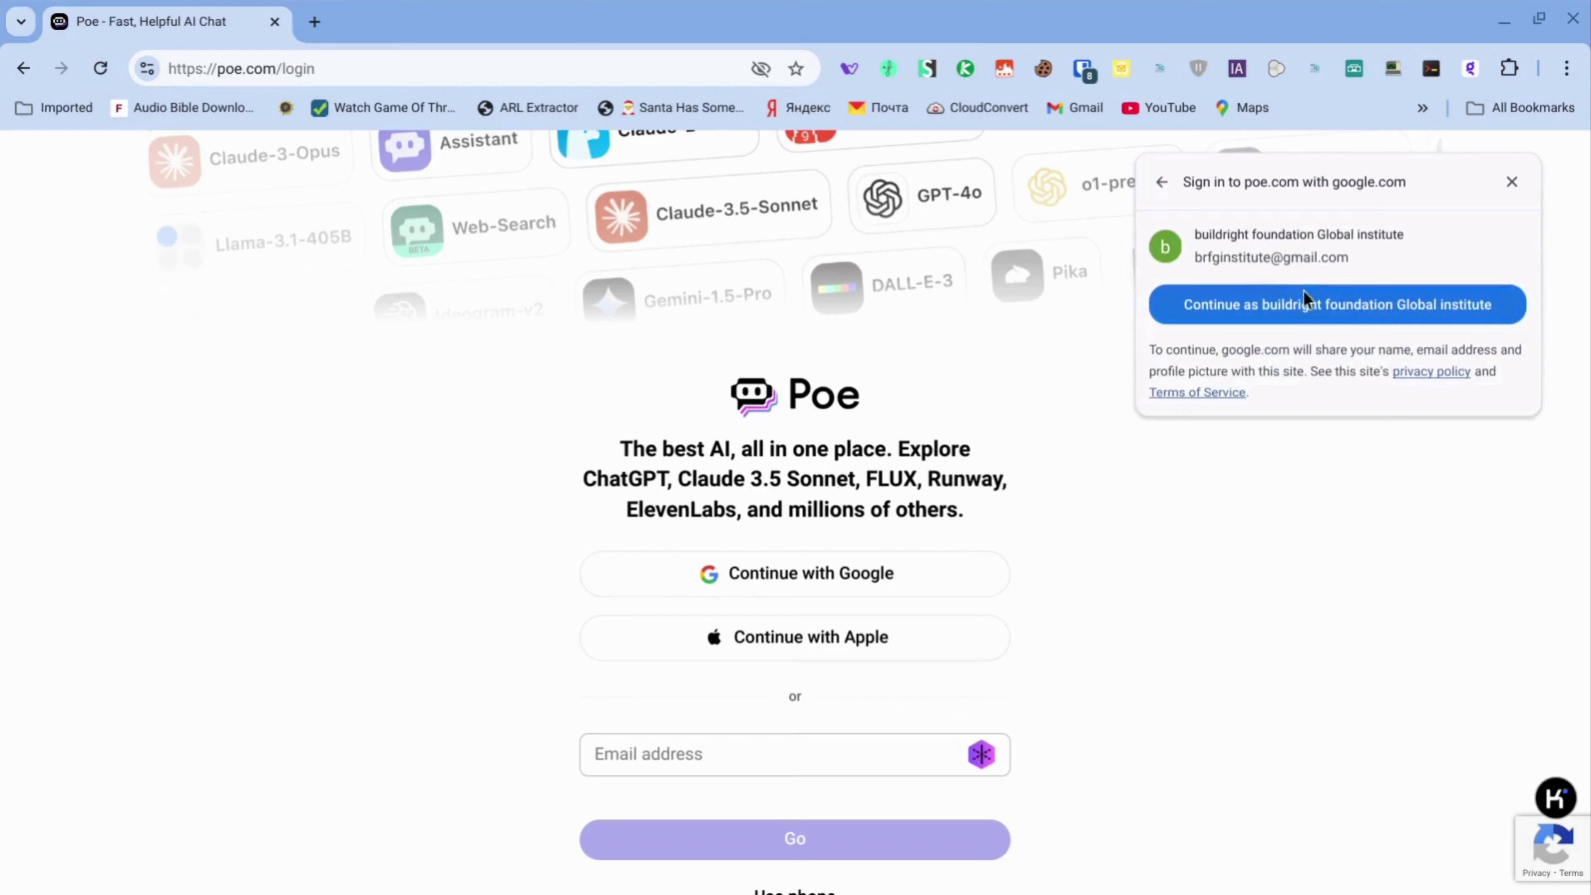
pyautogui.click(1272, 307)
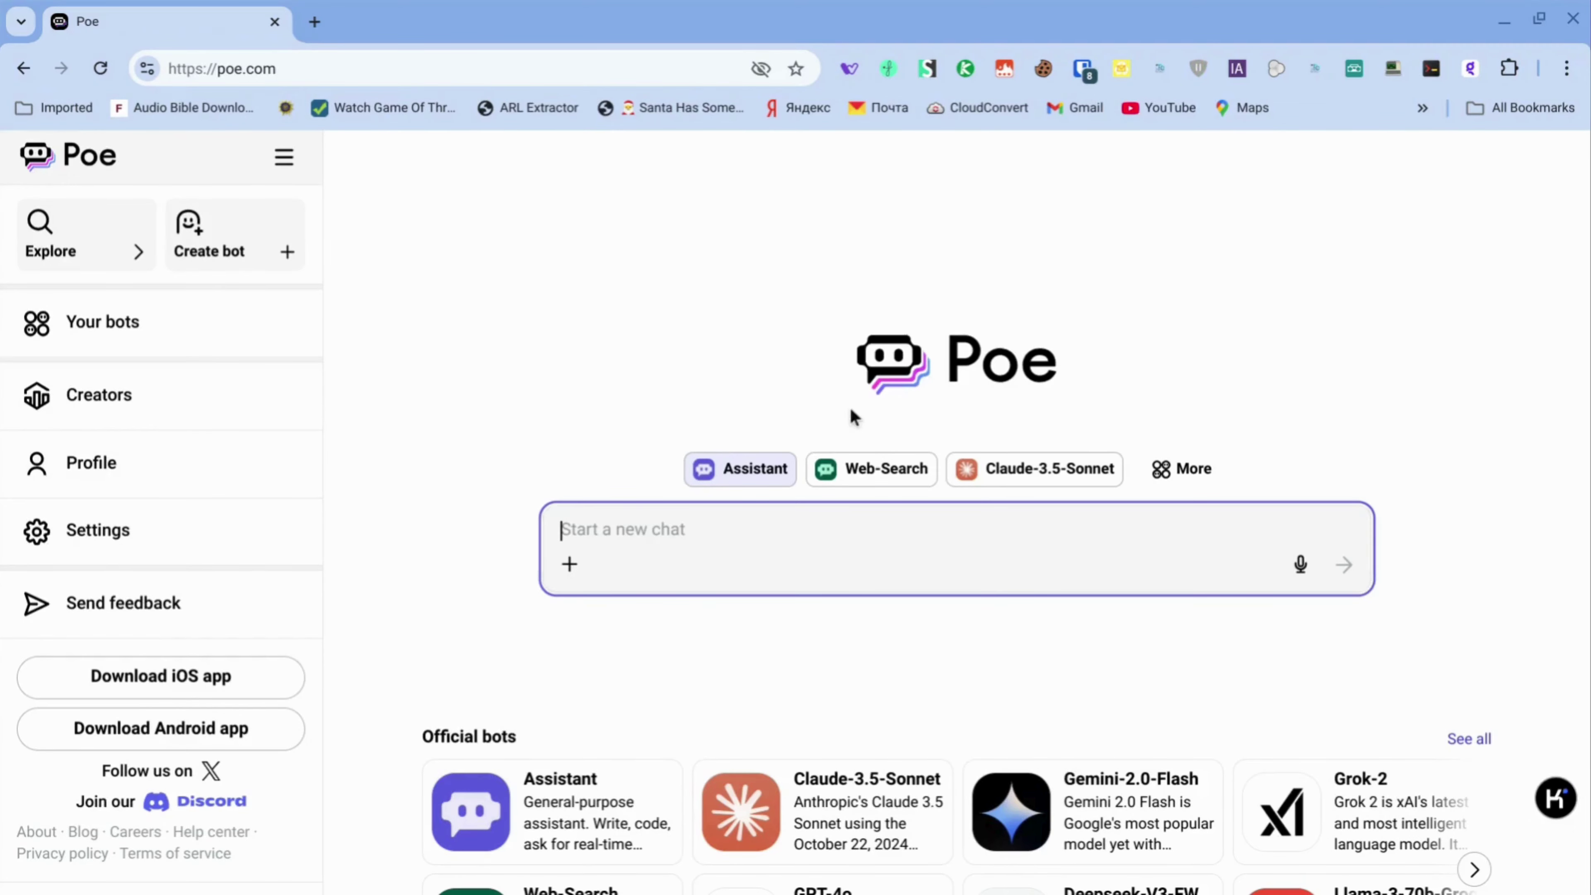
# - Browse the official, reasoning, image generation, and audio and video bot categories on the home page
pyautogui.scroll(-3, 856, 739)
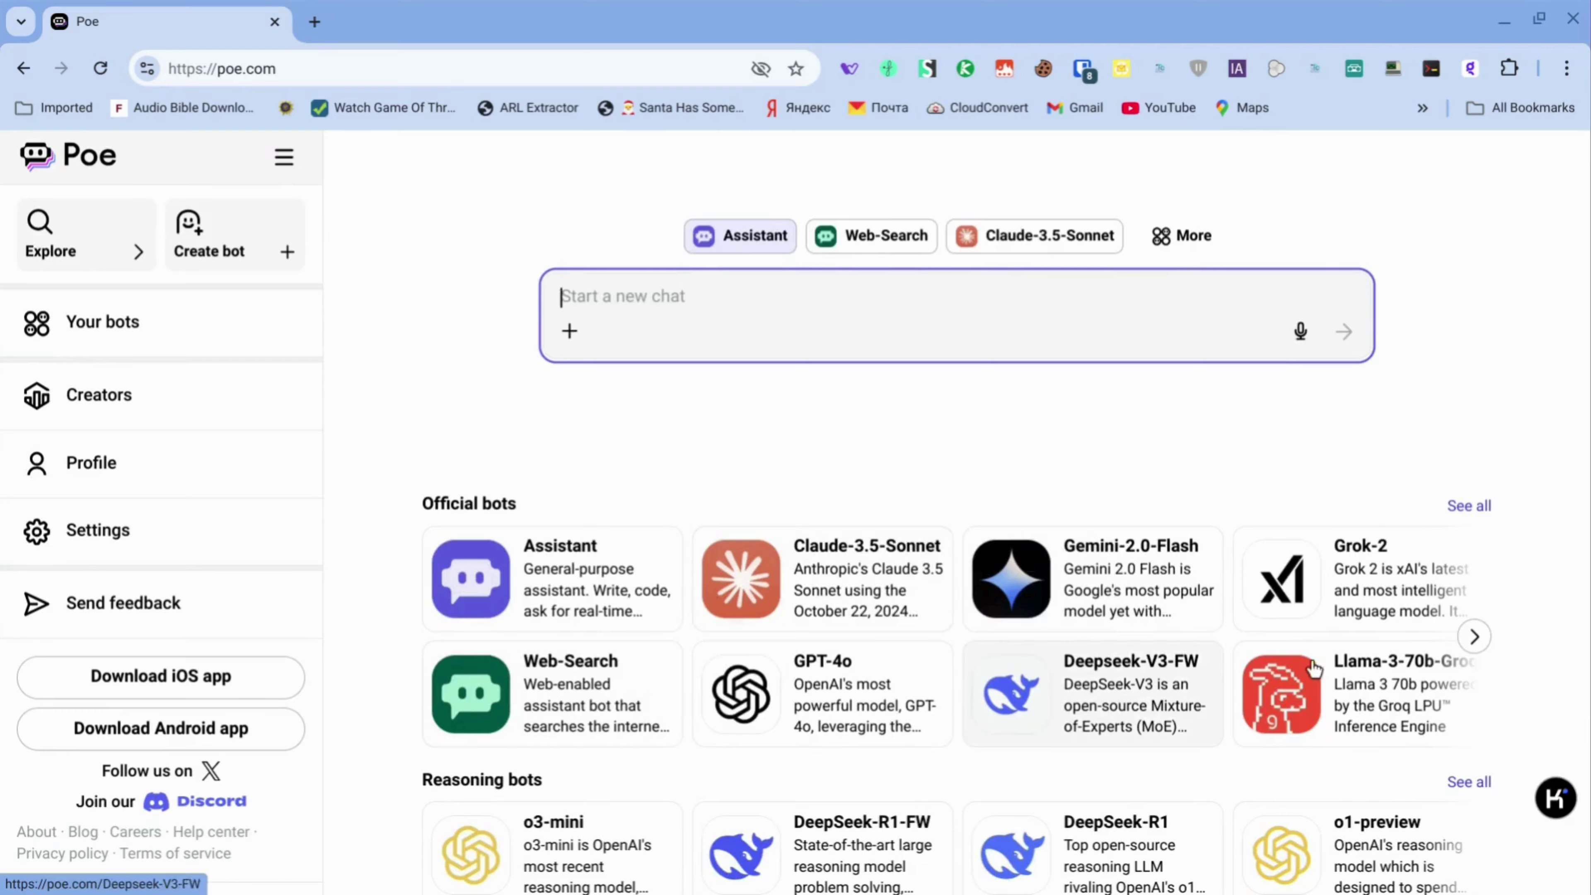
pyautogui.scroll(-2, 579, 519)
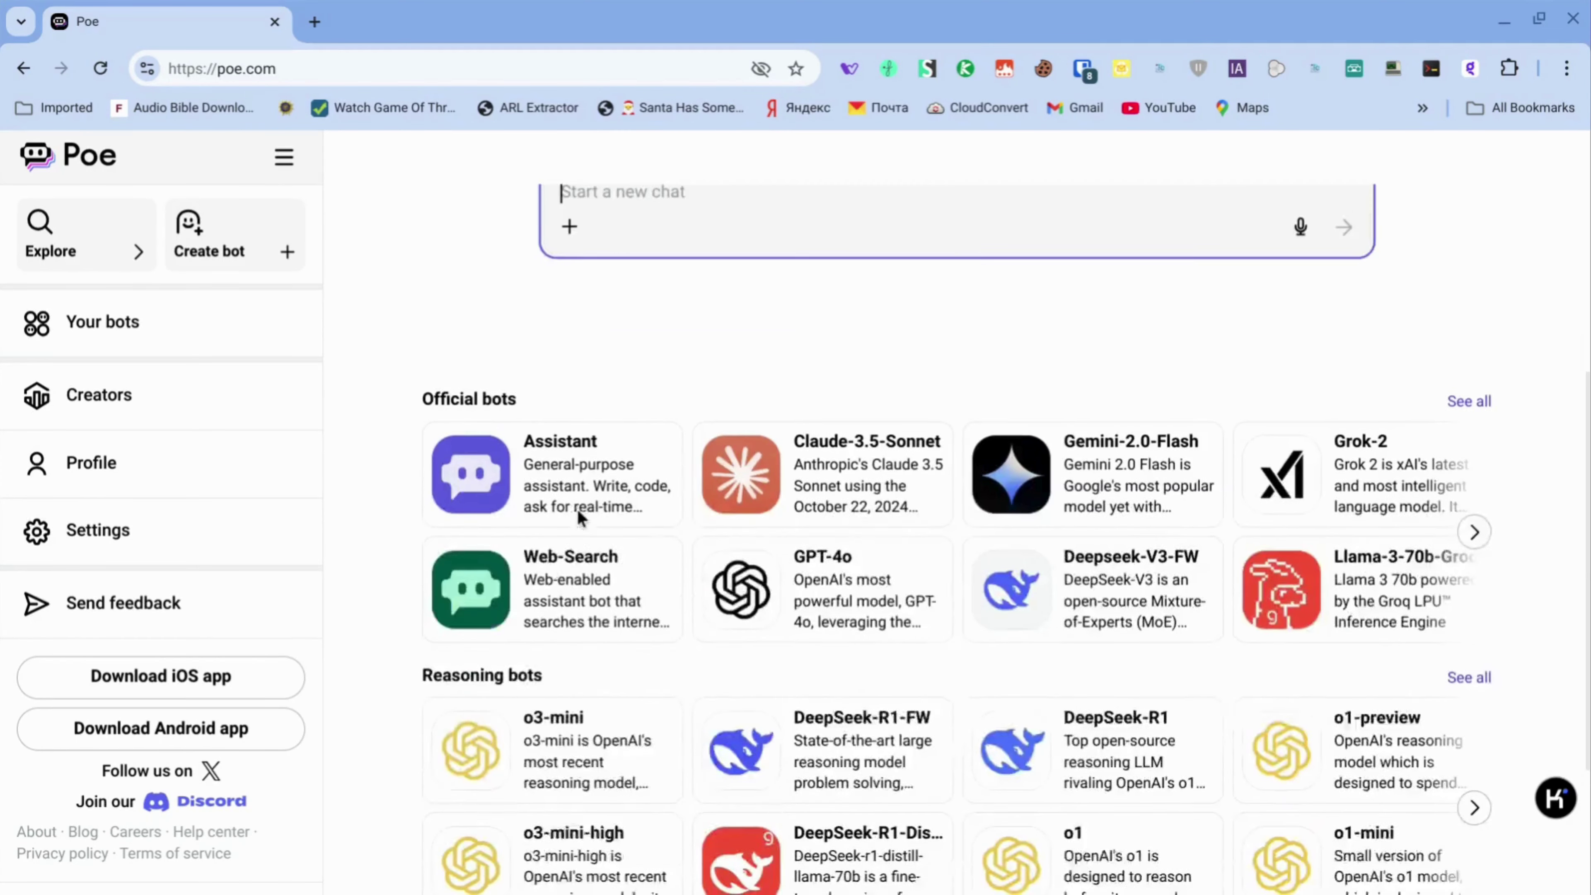
pyautogui.scroll(-2, 579, 519)
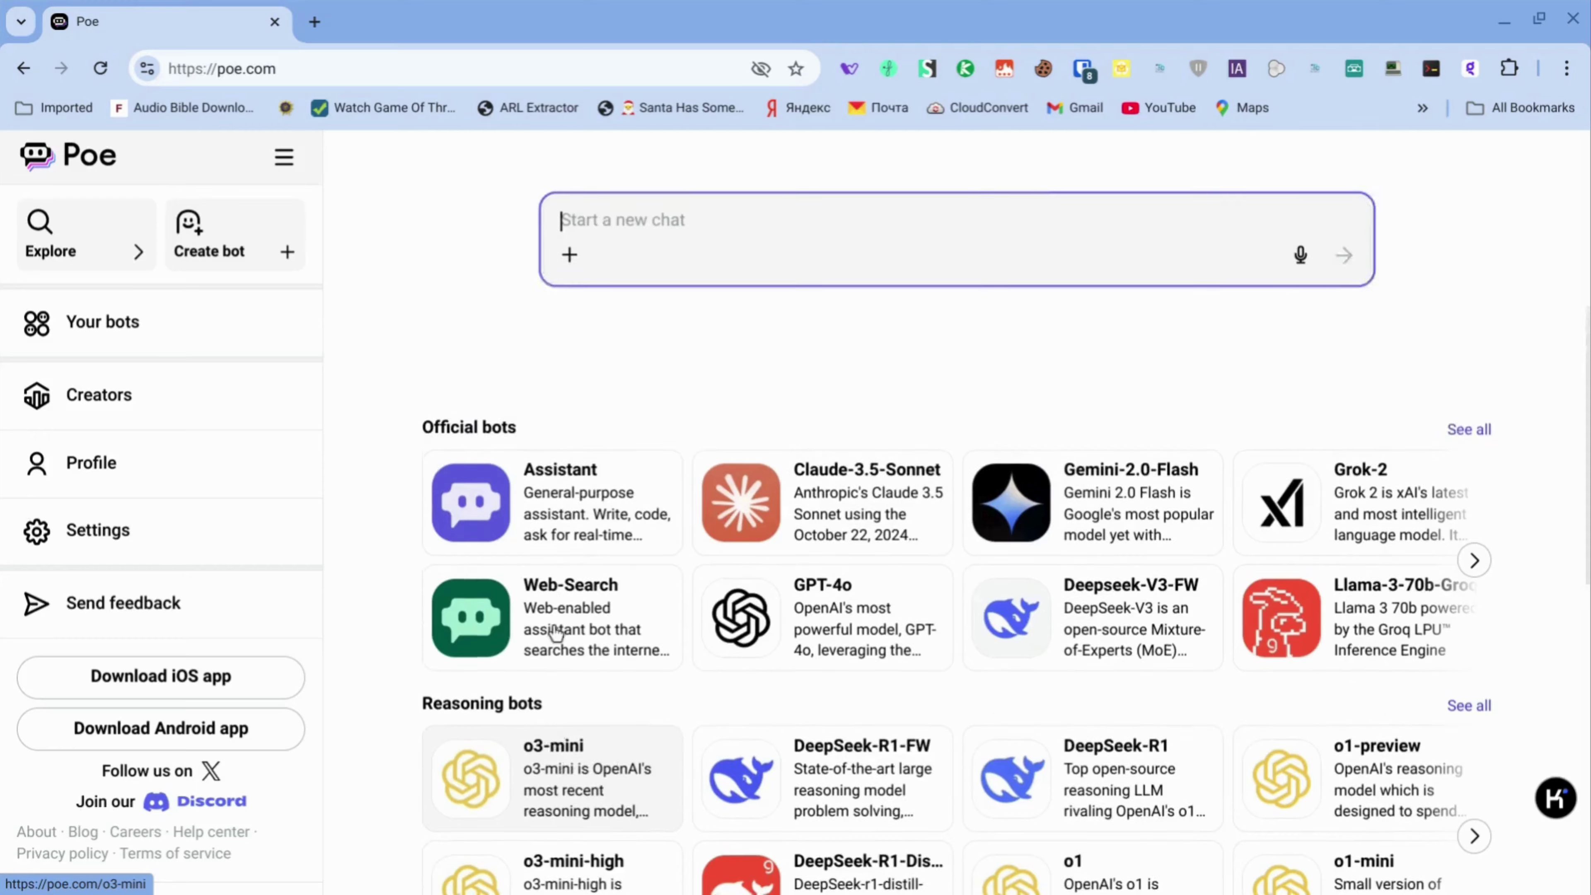
pyautogui.scroll(-5, 555, 633)
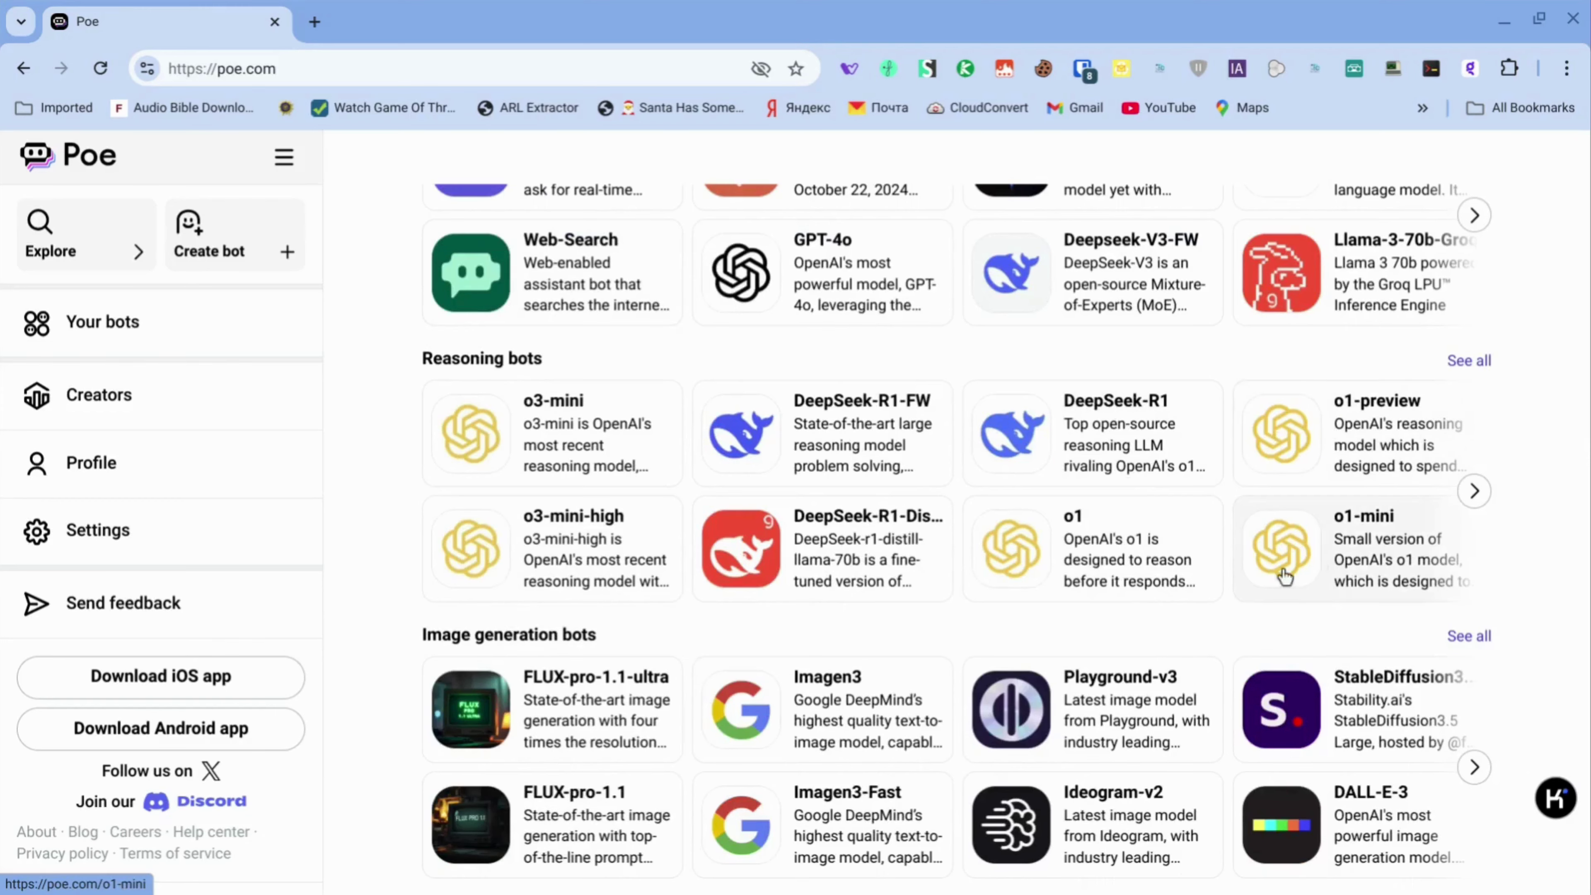
pyautogui.scroll(-3, 1051, 618)
pyautogui.scroll(-3, 1051, 615)
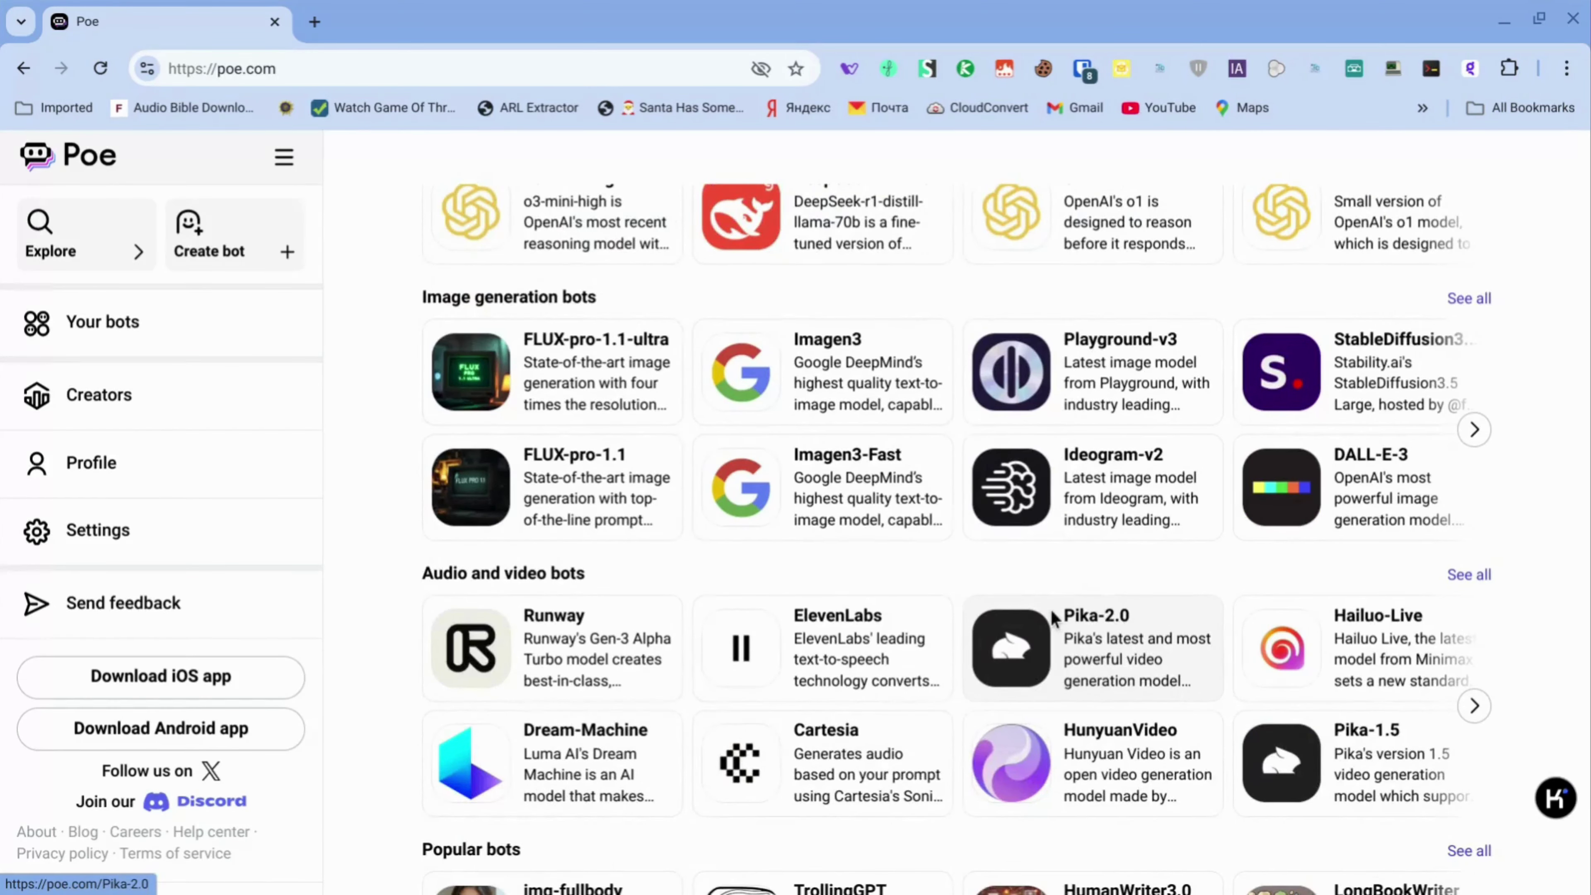
pyautogui.scroll(12, 1052, 617)
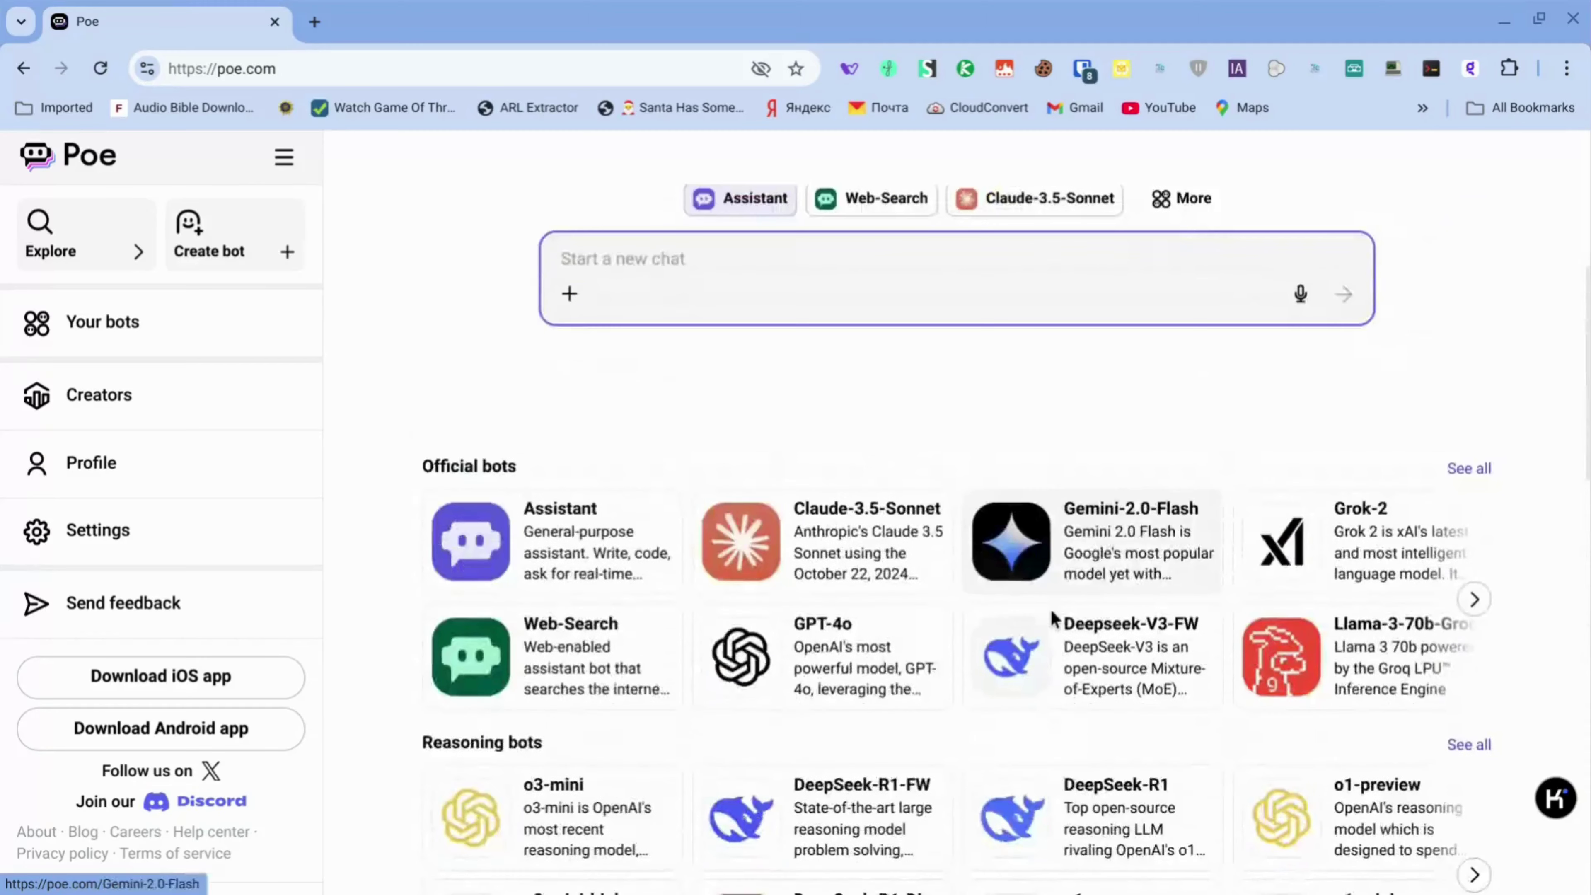
pyautogui.scroll(-2, 1052, 617)
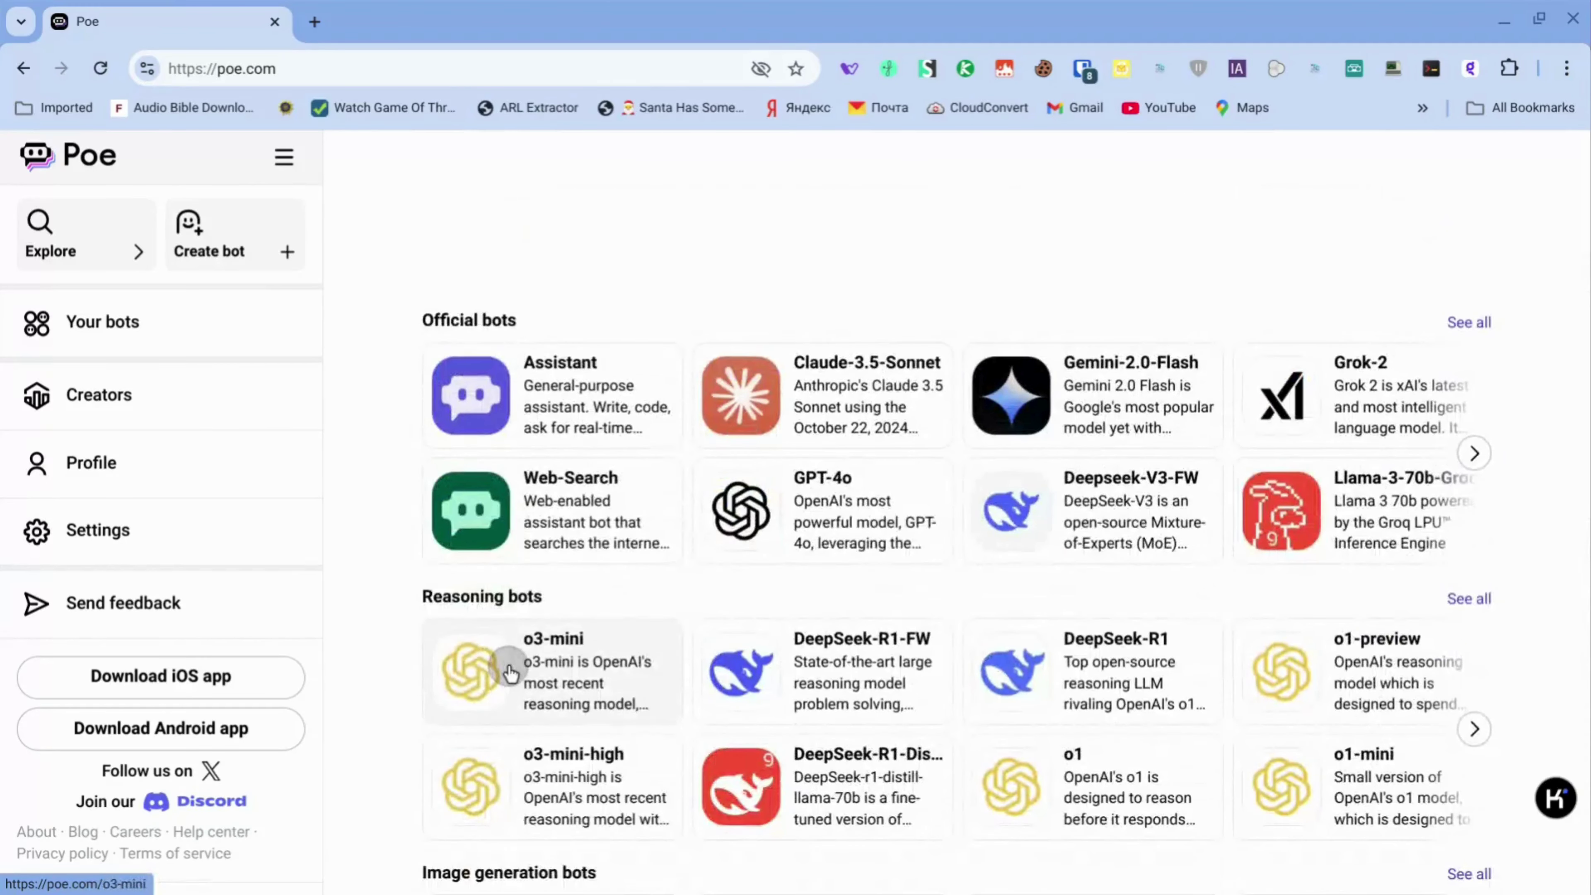
# - Open the o3-mini reasoning bot and send it the message "write a bed time story for me"
pyautogui.click(510, 672)
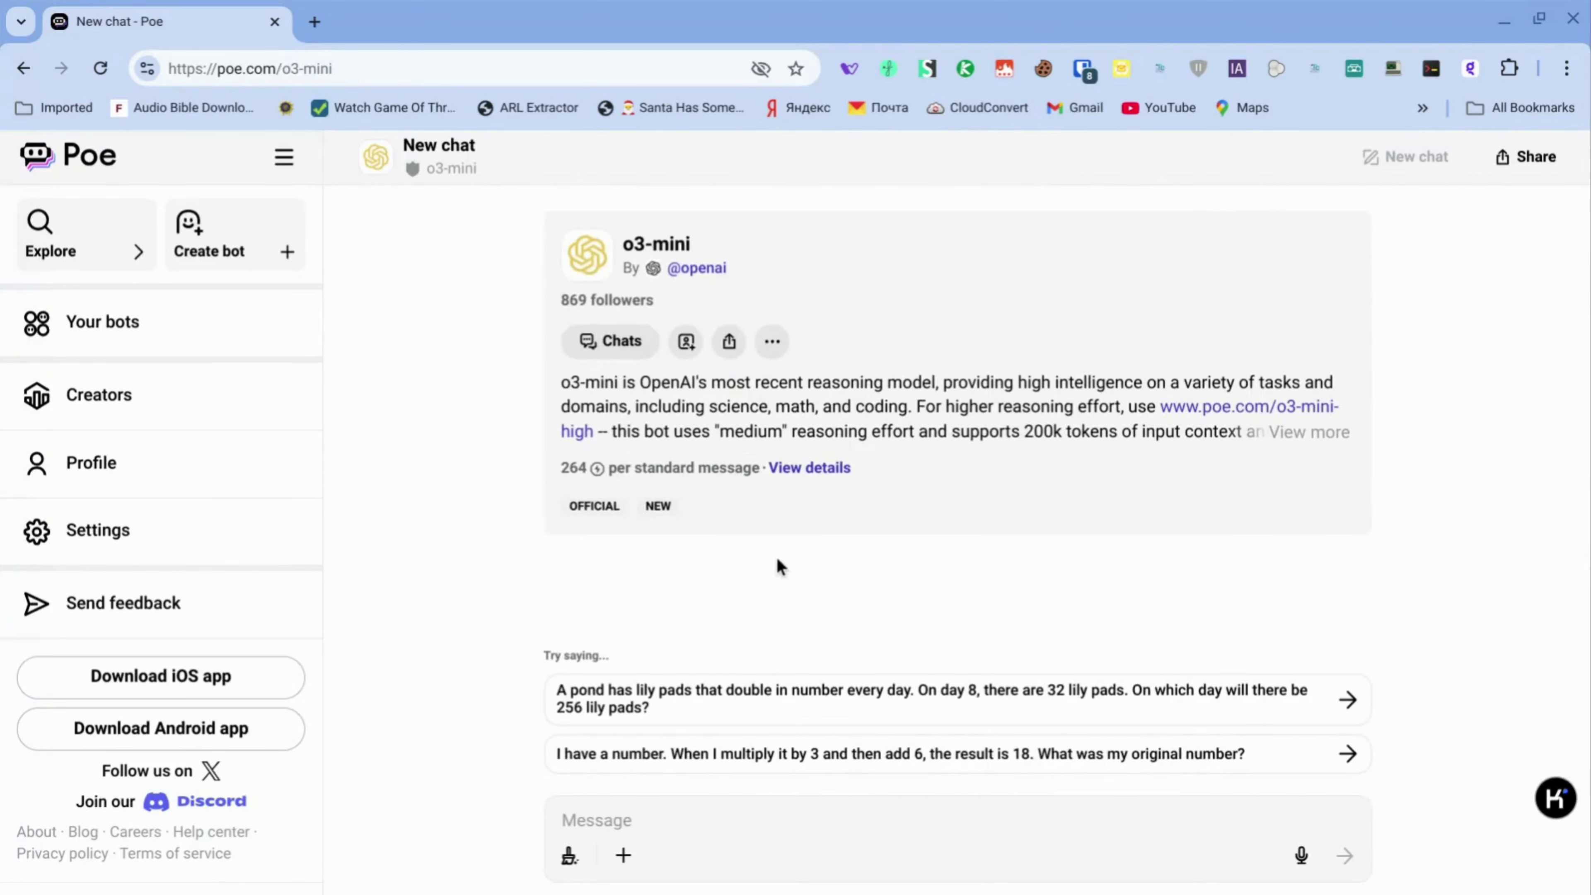
pyautogui.click(685, 814)
pyautogui.write('write a  ')
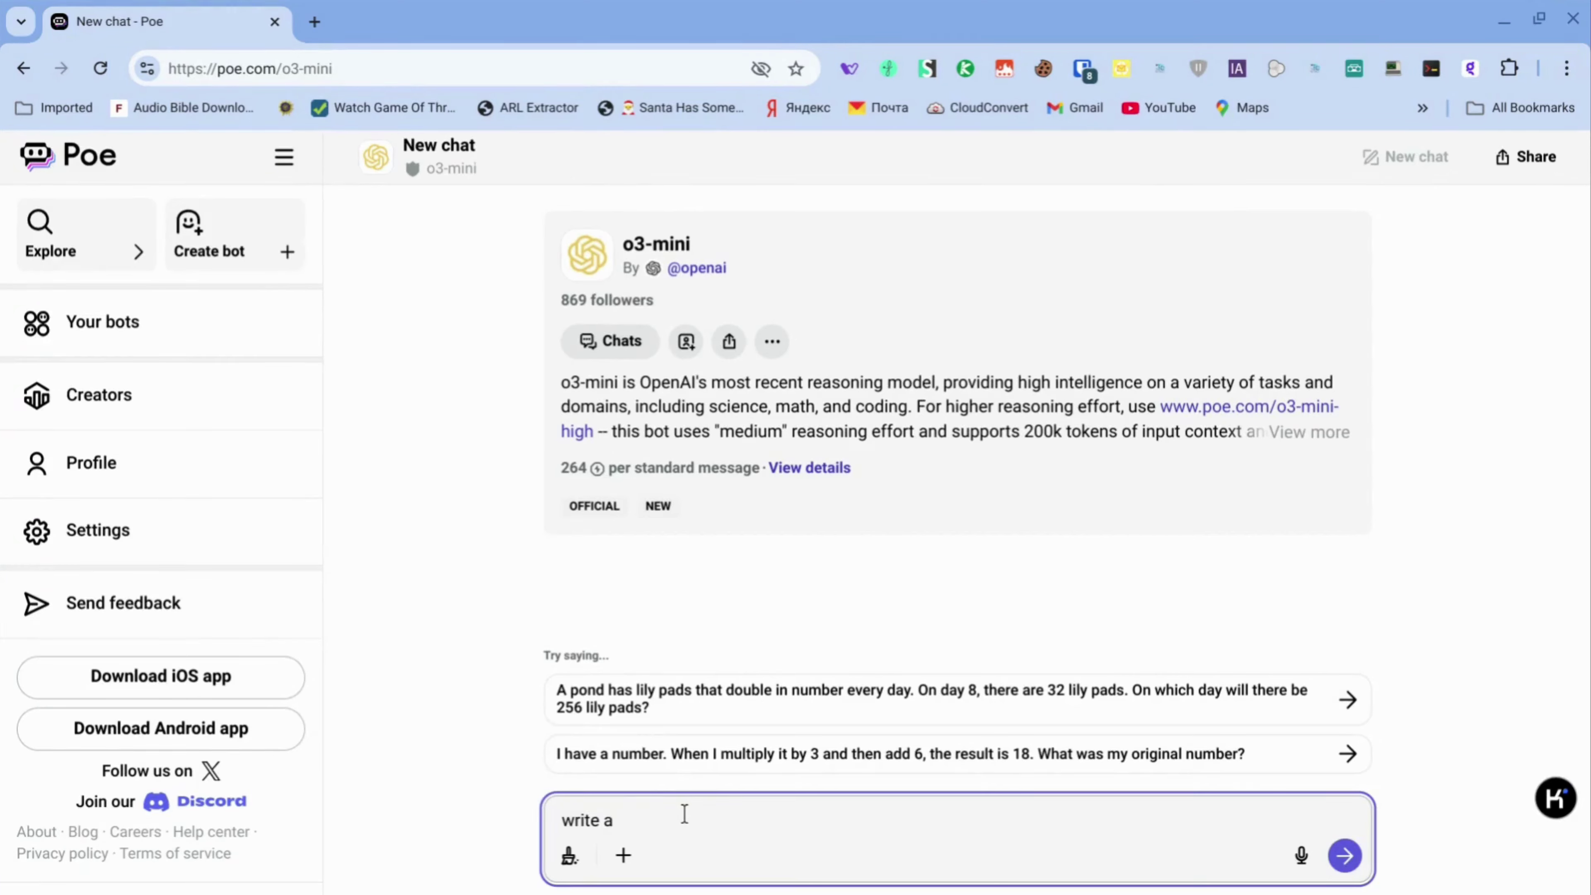
pyautogui.write('bed time story for m')
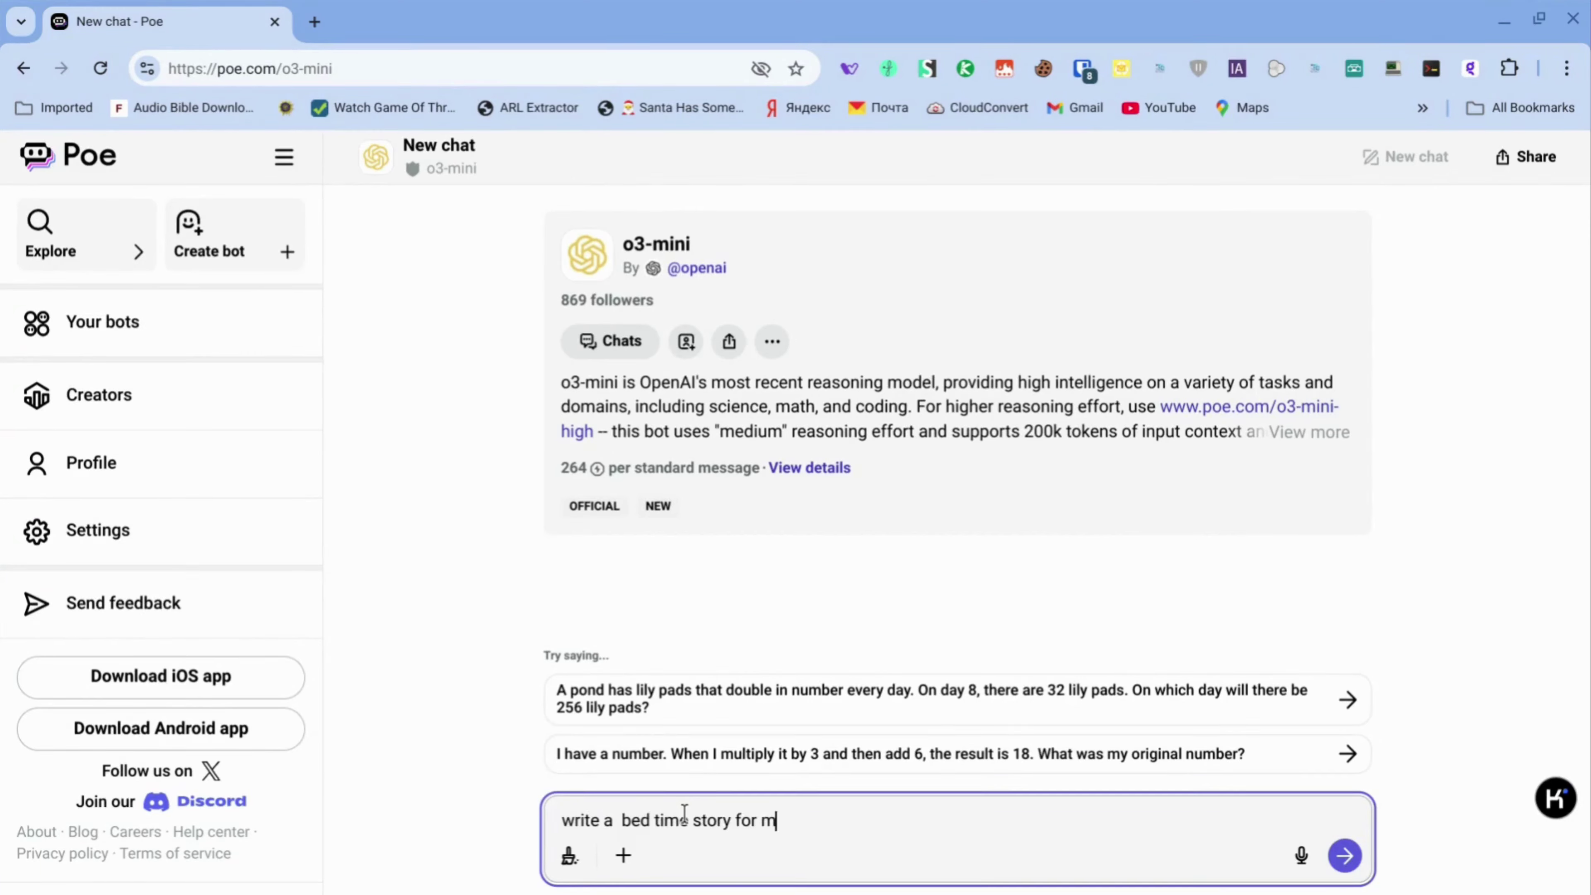
pyautogui.write('e')
pyautogui.press('Return')
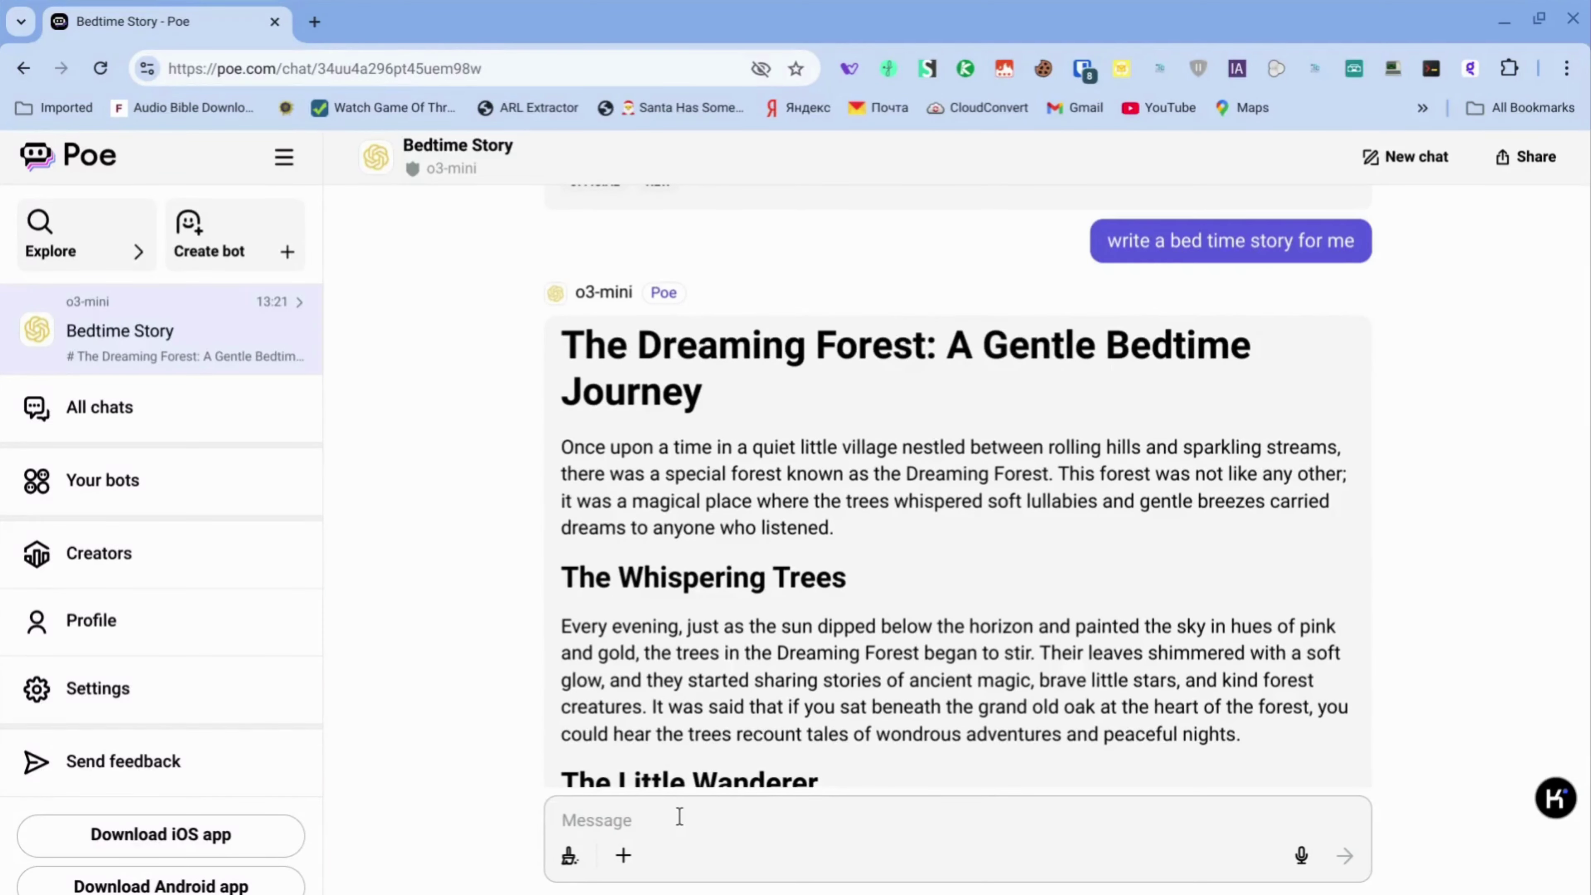
# - Read through the generated bedtime story and check the o3-mini bot details above it
pyautogui.scroll(-3, 808, 529)
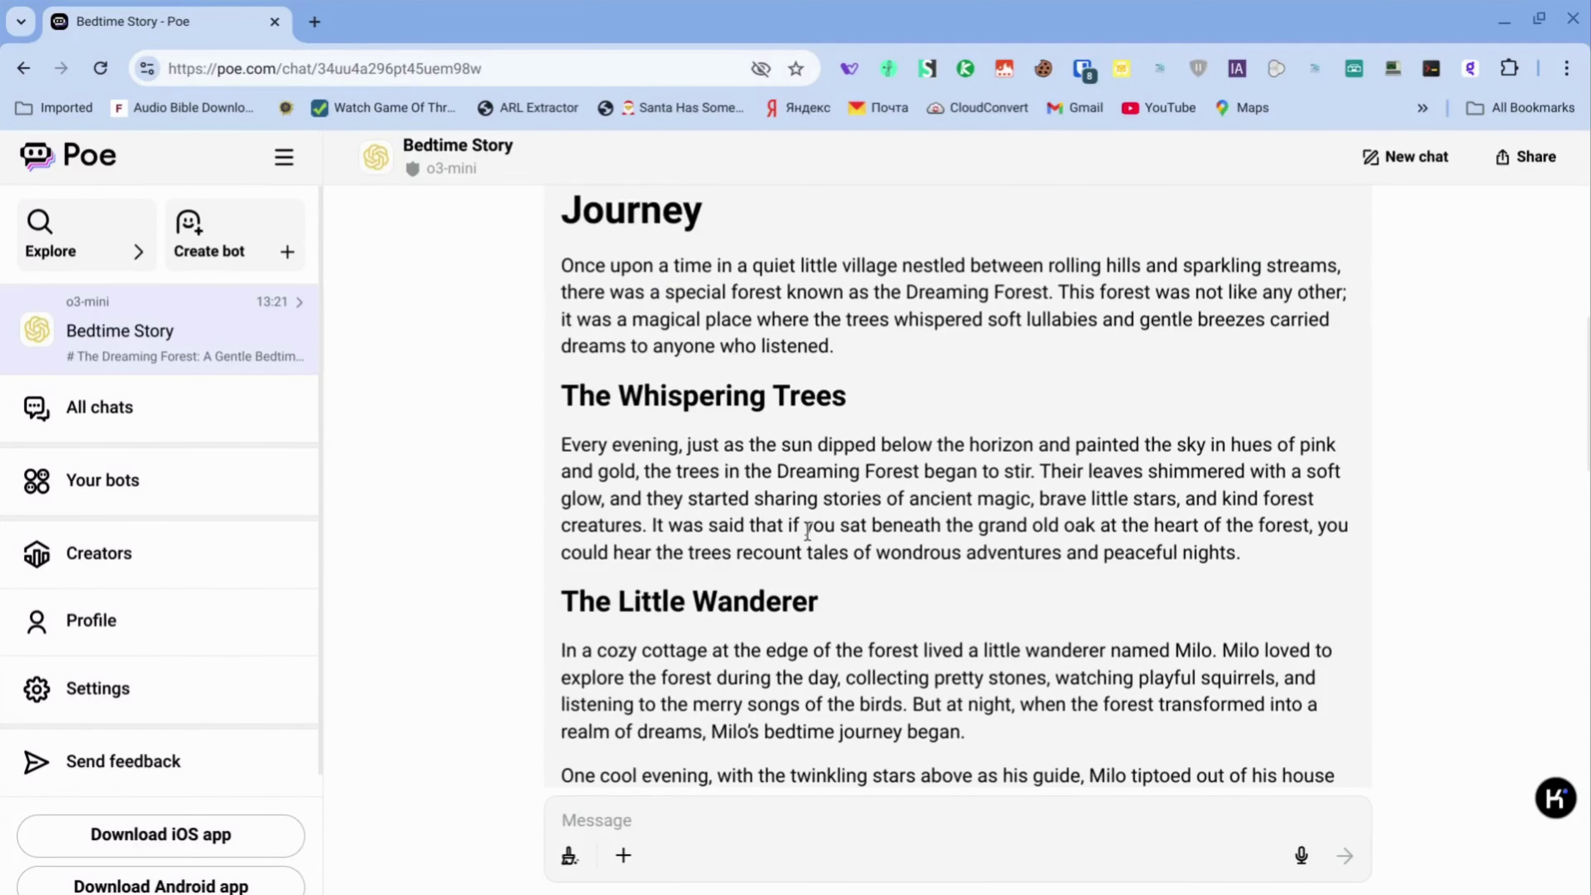
pyautogui.scroll(-17, 808, 530)
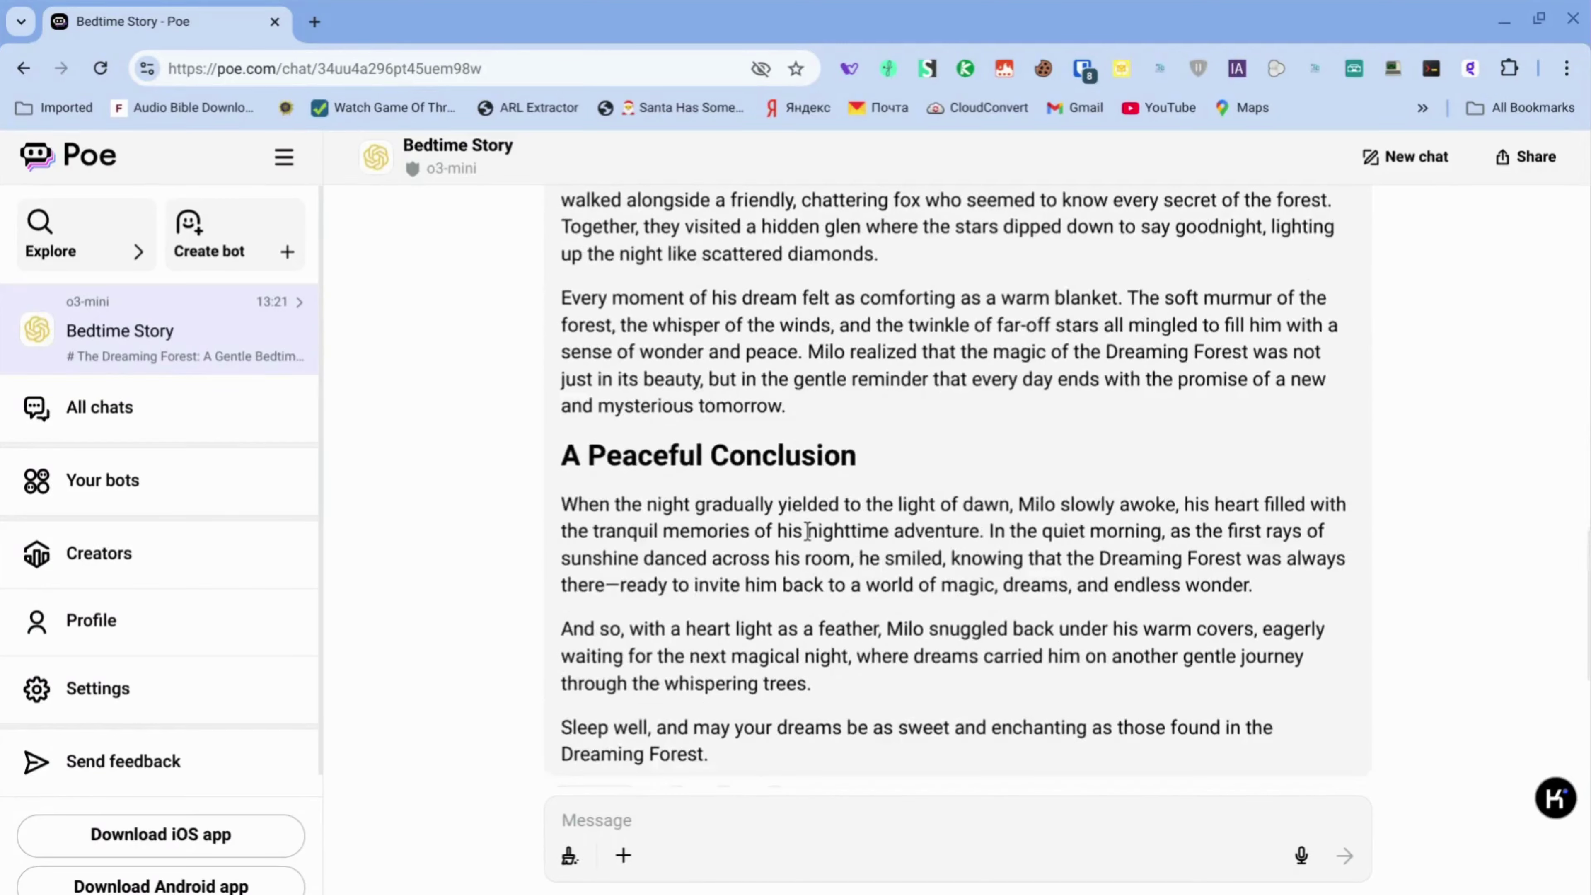
pyautogui.scroll(15, 808, 531)
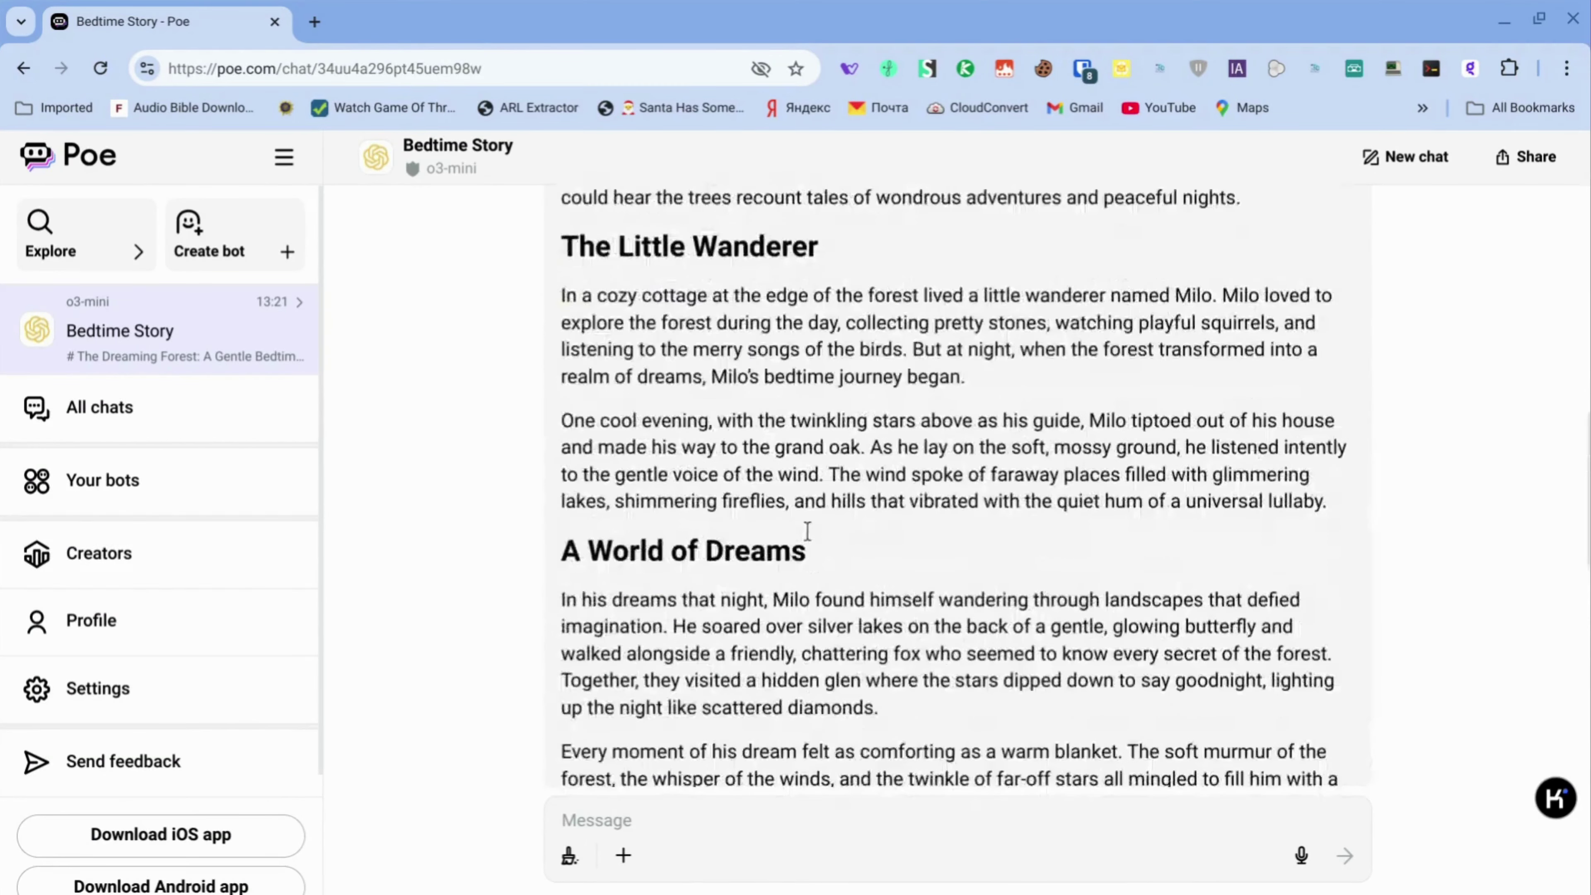
pyautogui.scroll(12, 808, 531)
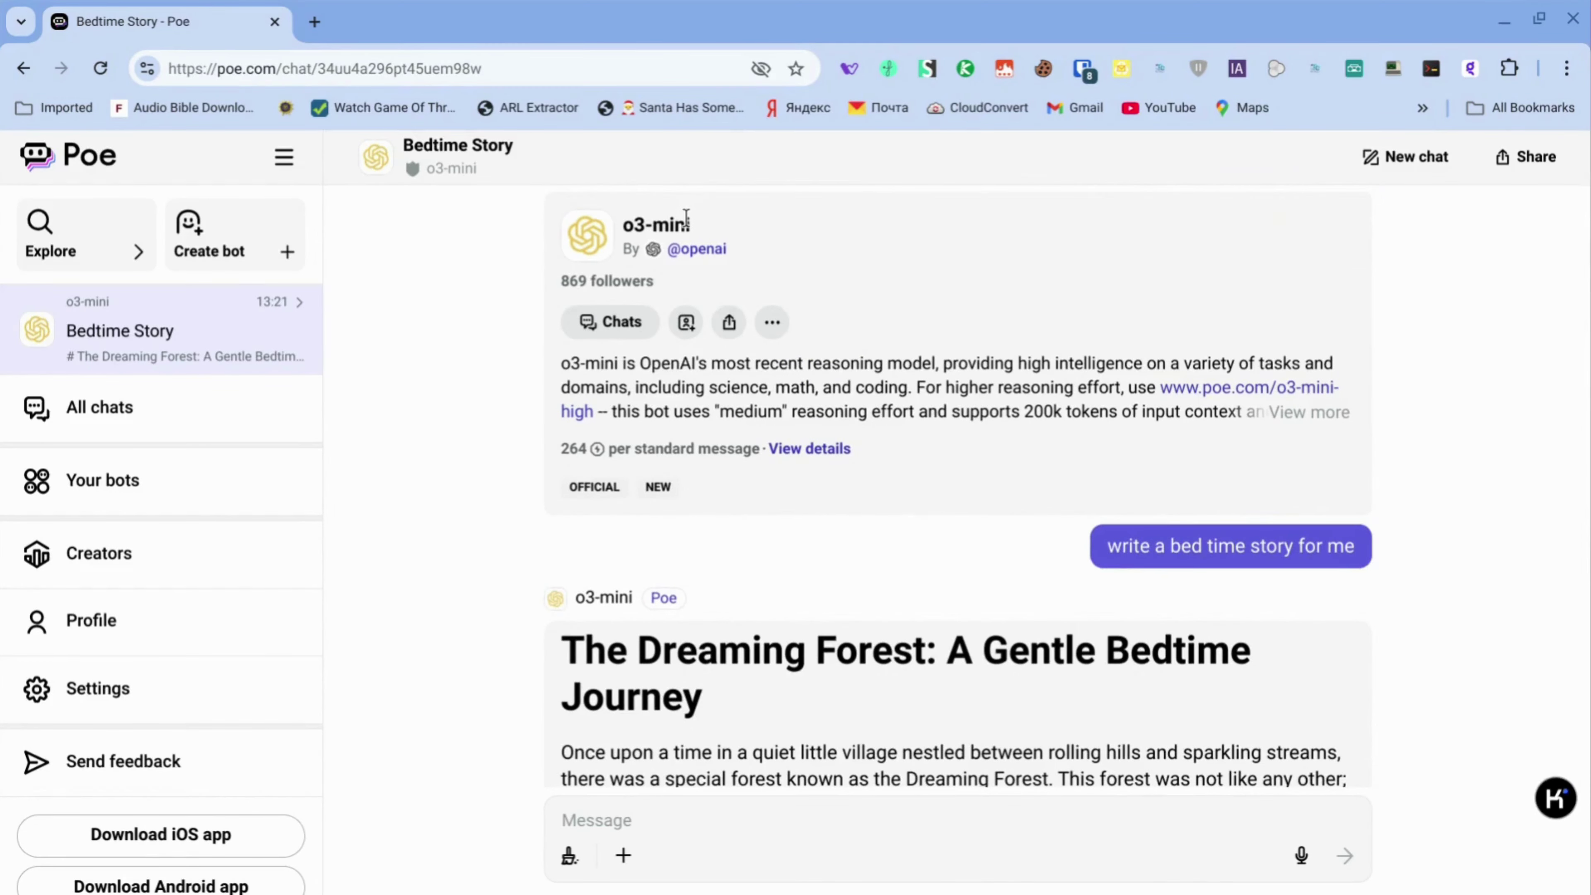
pyautogui.scroll(-5, 797, 358)
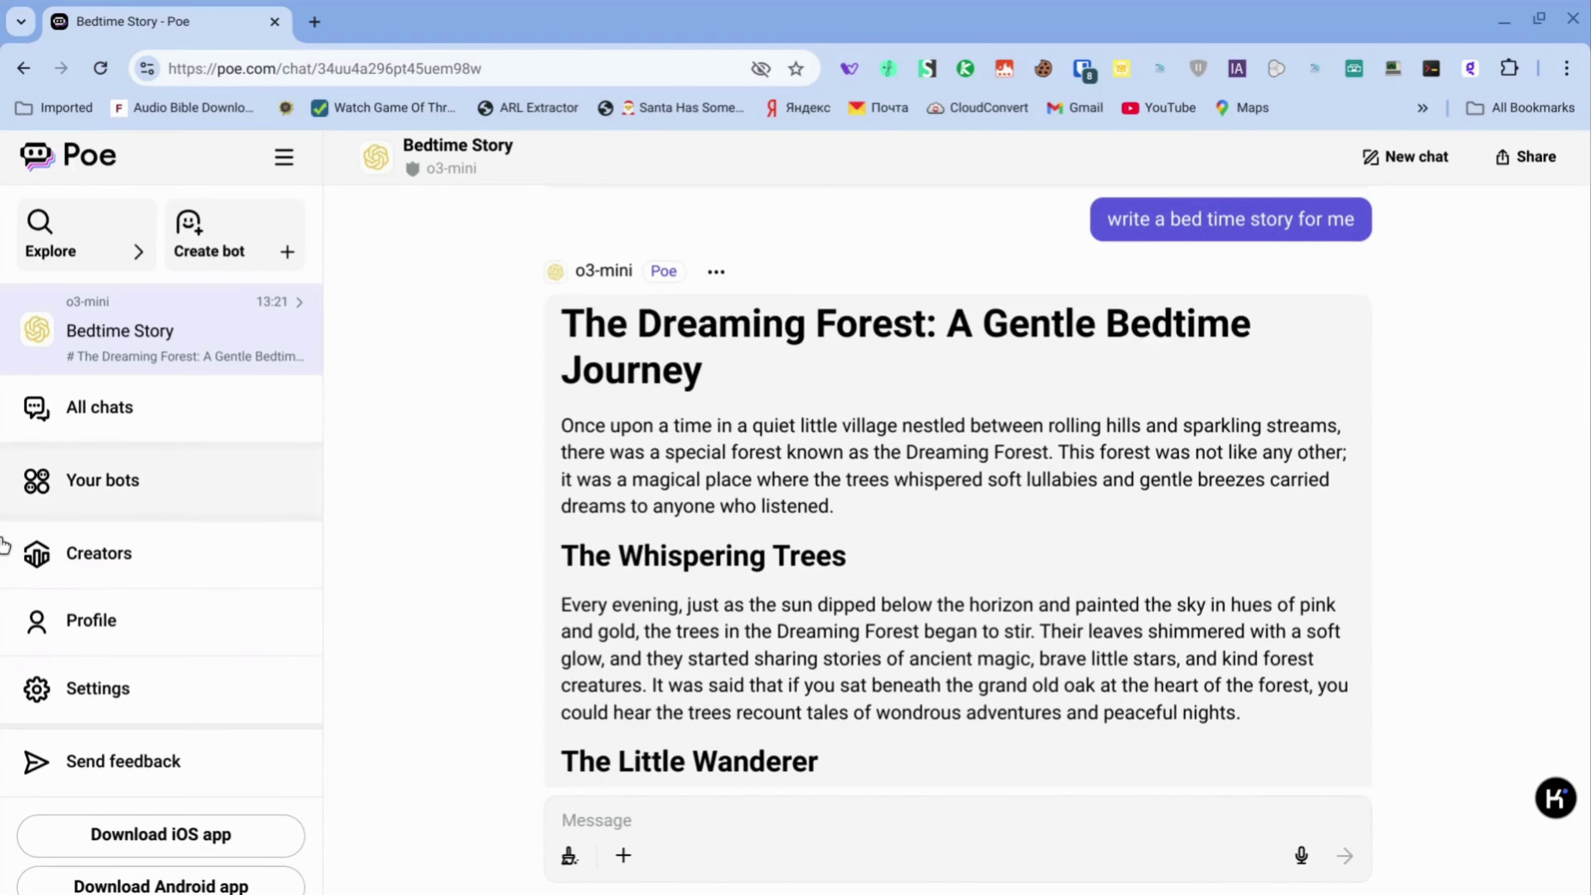
# - Open the account settings and check the remaining compute points and the time until they reset
pyautogui.click(98, 689)
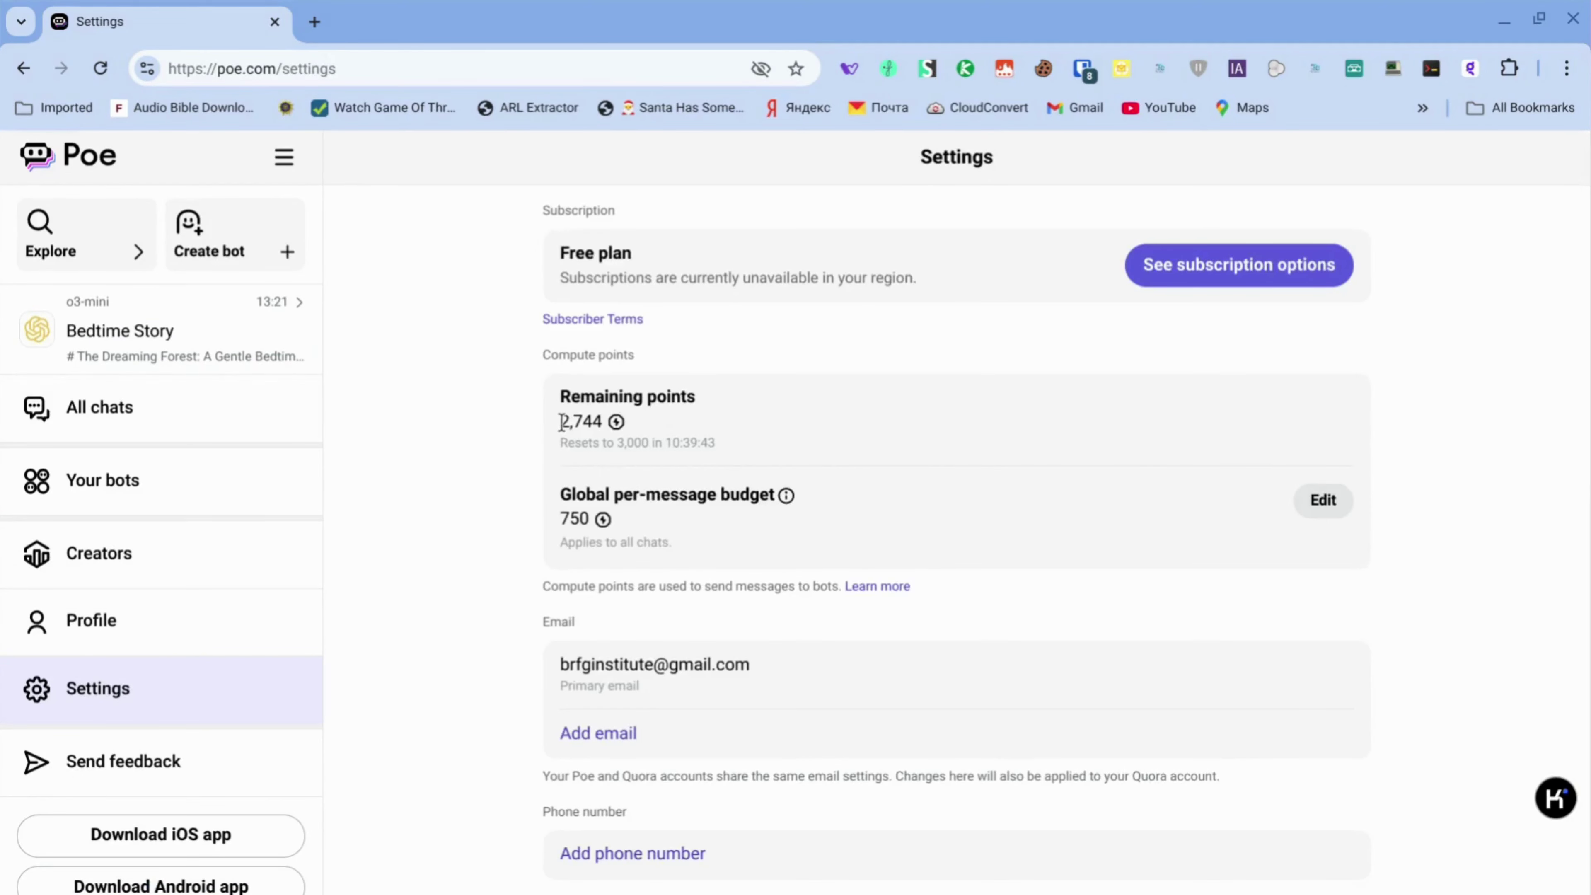
pyautogui.moveTo(560, 422); pyautogui.dragTo(606, 428)
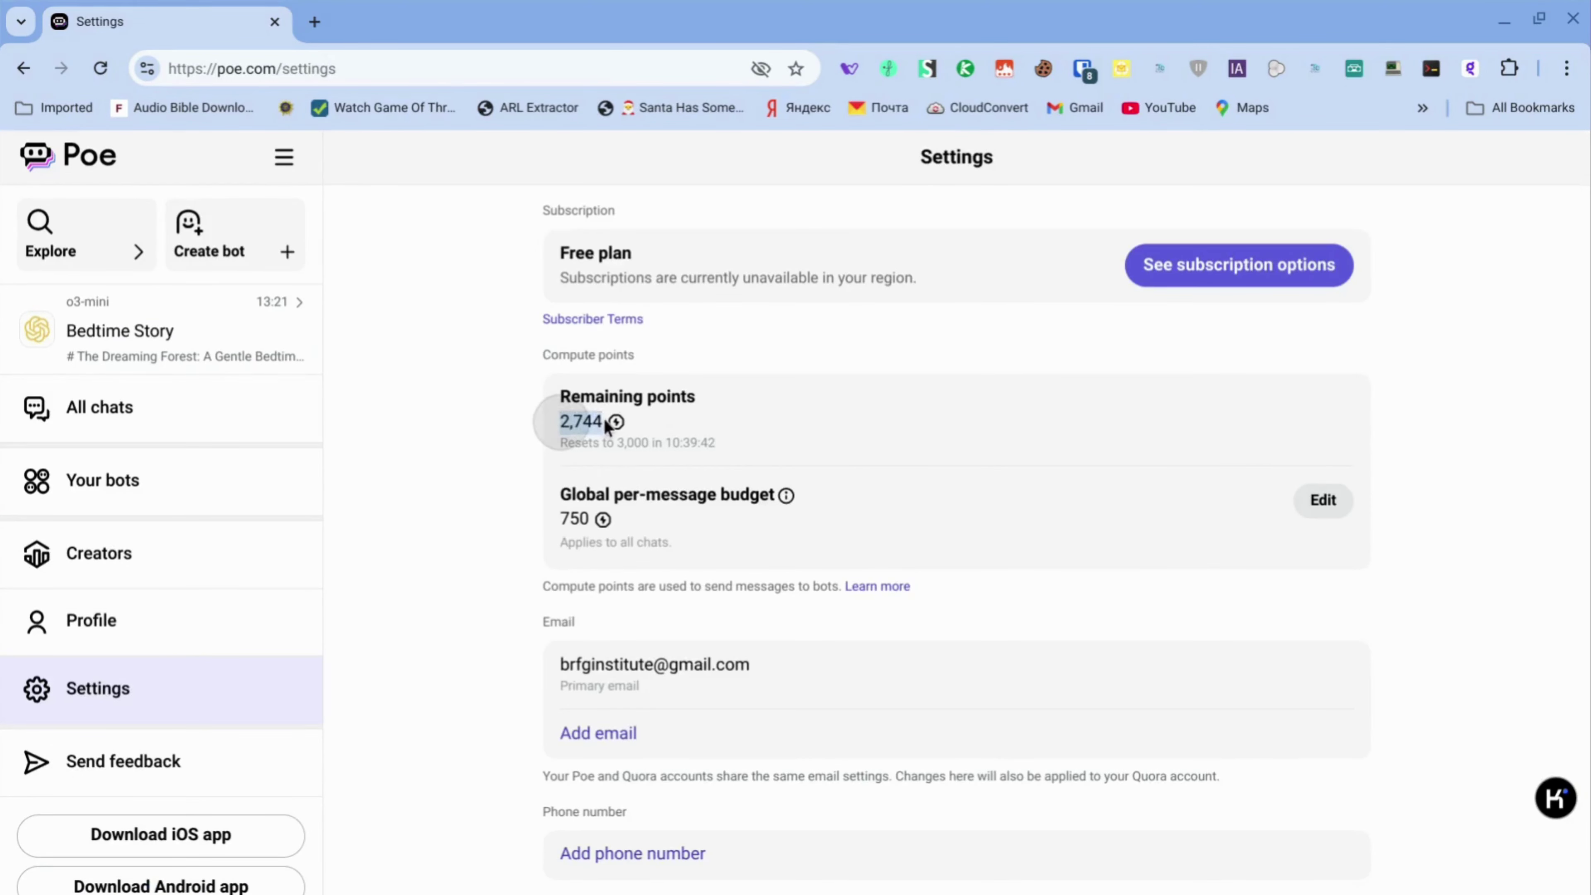
pyautogui.click(690, 402)
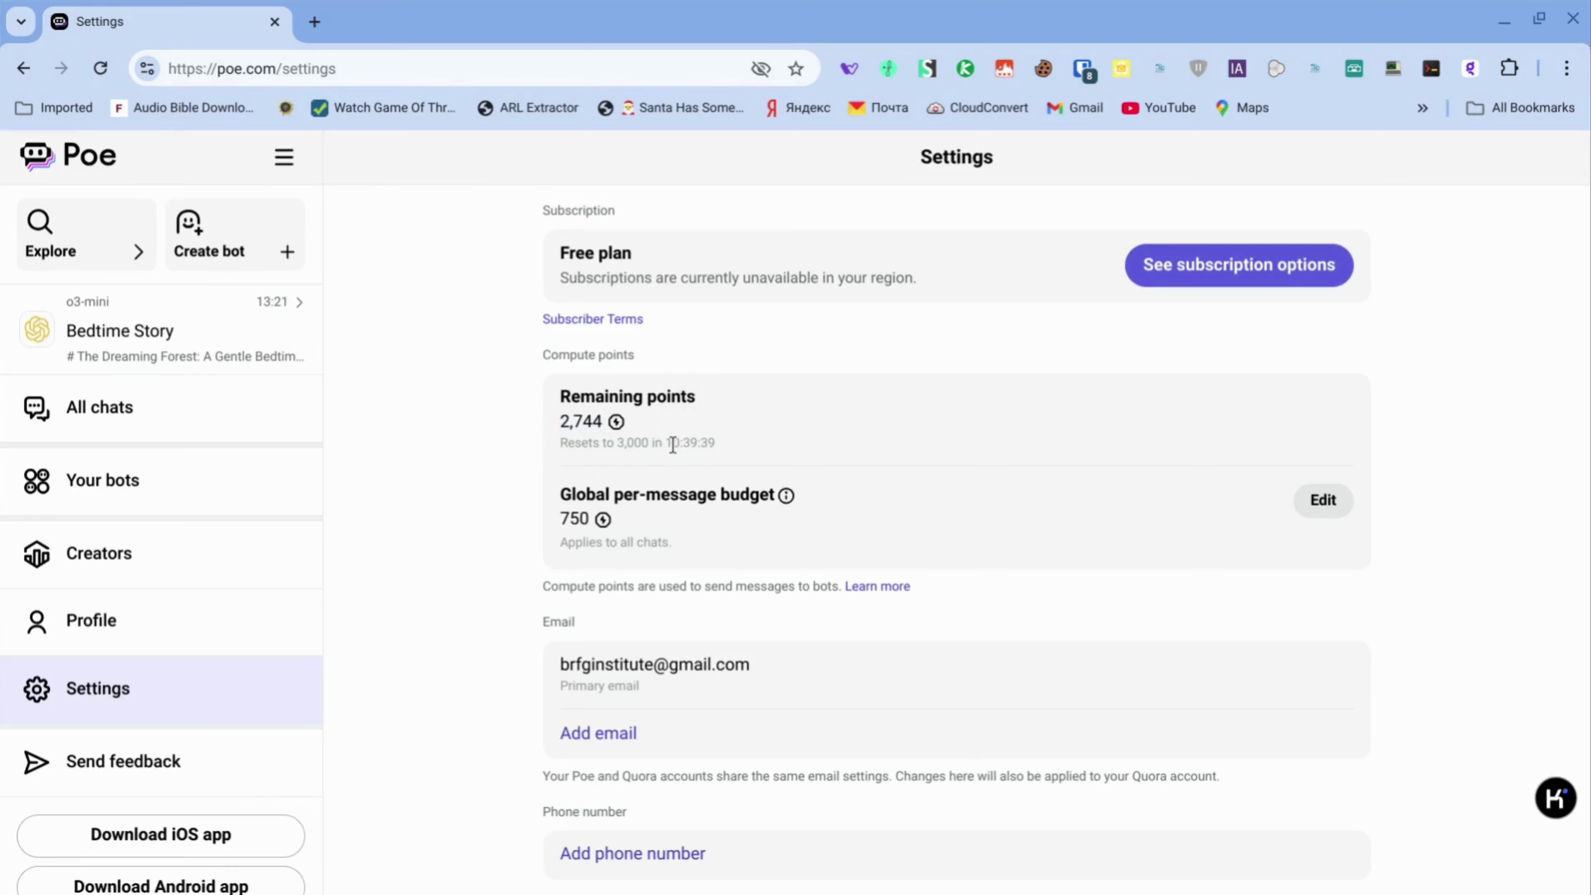
pyautogui.moveTo(666, 443); pyautogui.dragTo(725, 440)
pyautogui.click(725, 441)
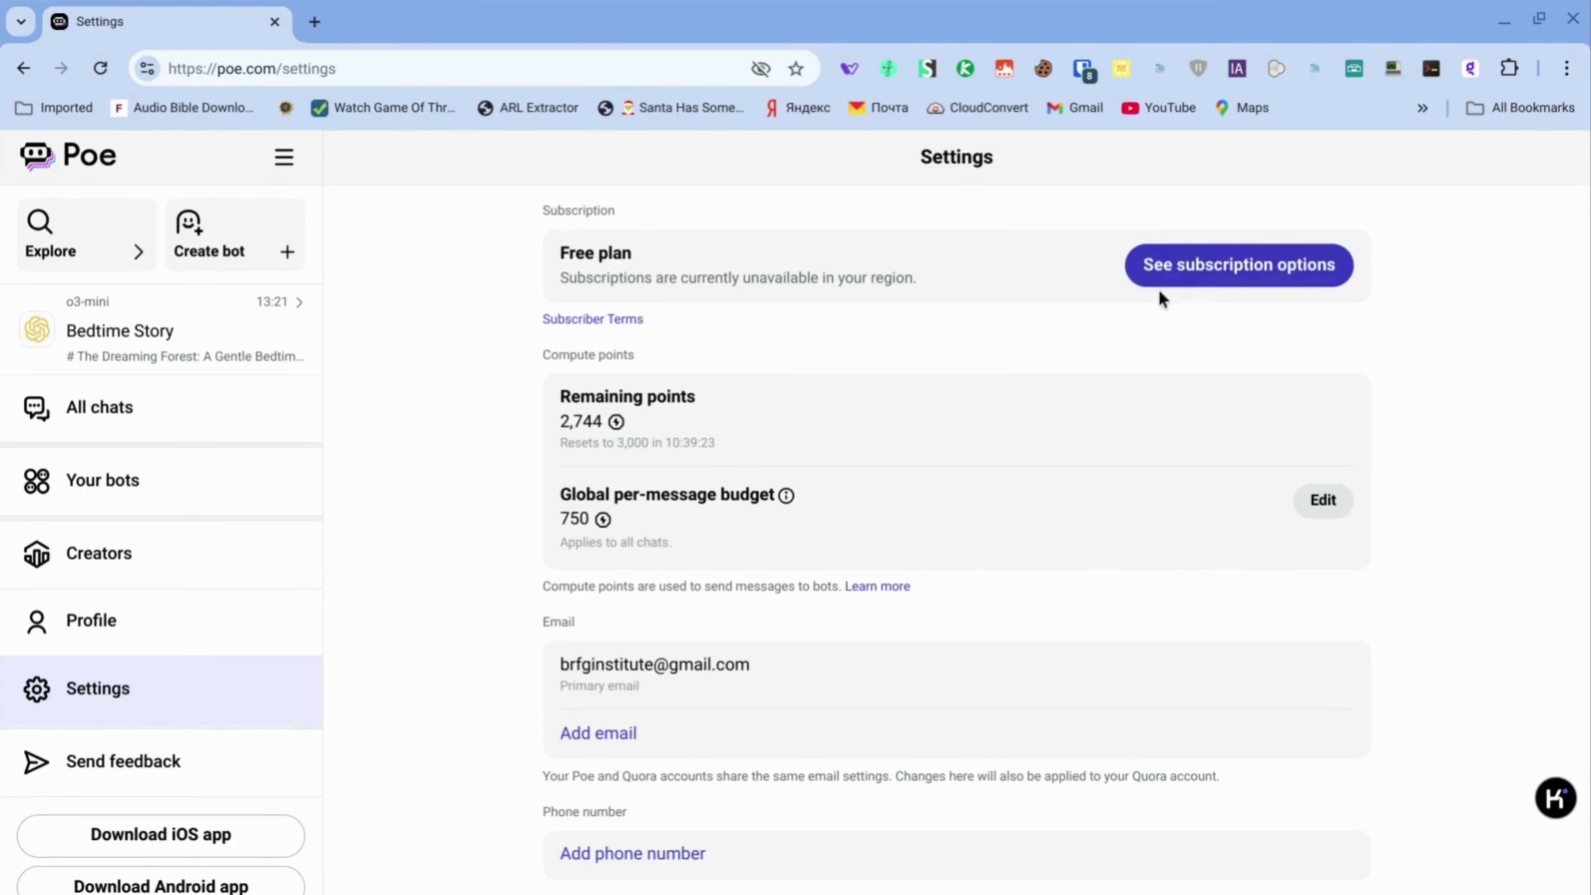
# - Review the rest of the settings, from email and default bot to the log-out and account deletion options
pyautogui.scroll(-5, 919, 408)
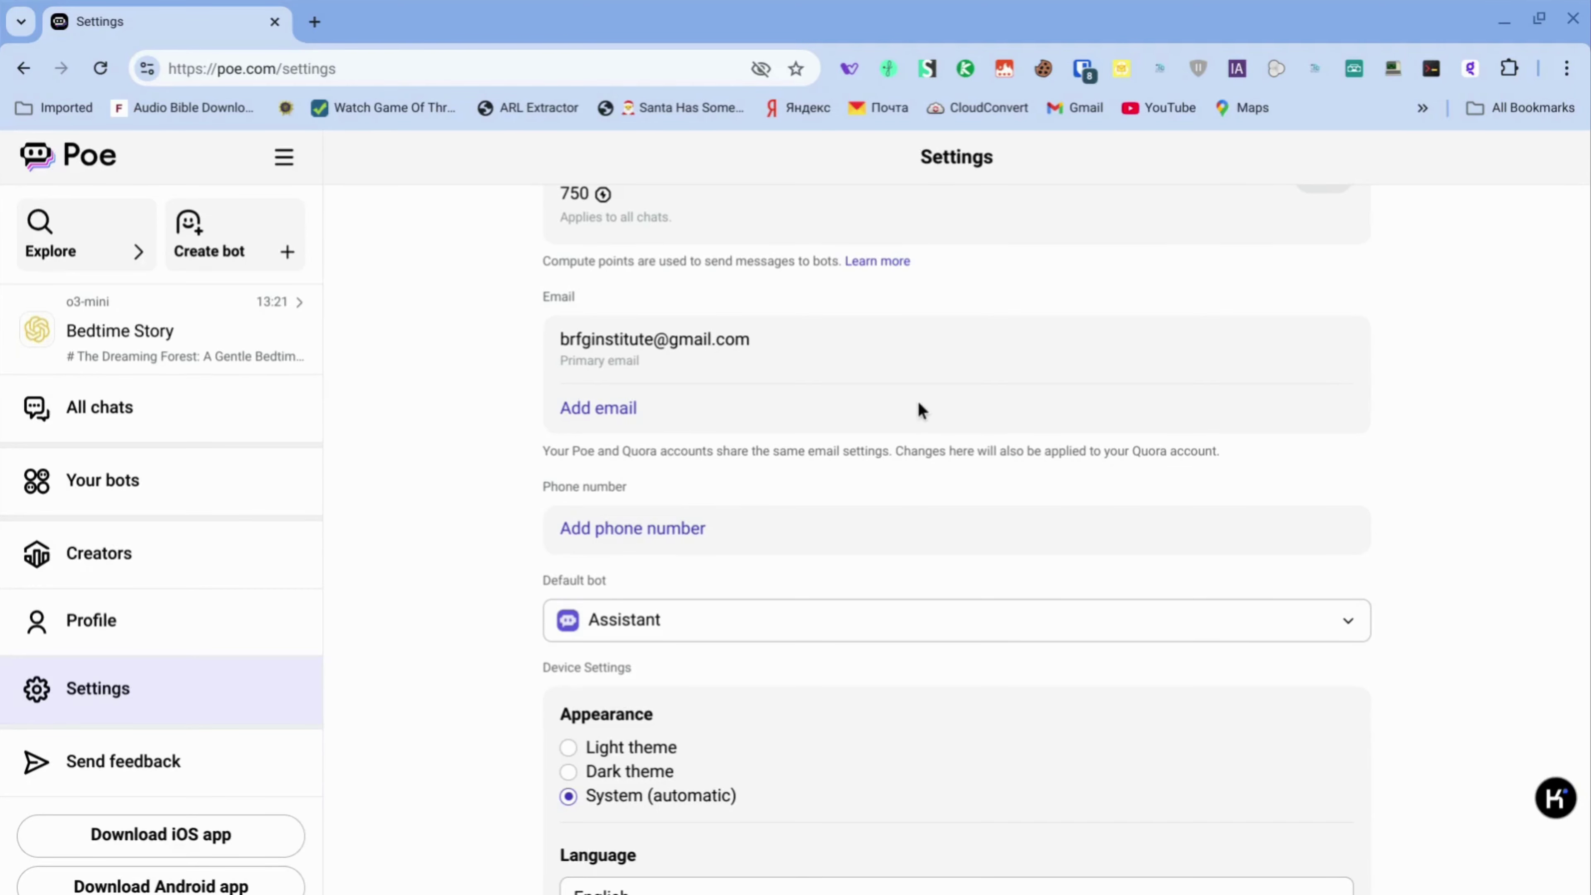
pyautogui.scroll(-6, 918, 403)
pyautogui.scroll(-4, 920, 410)
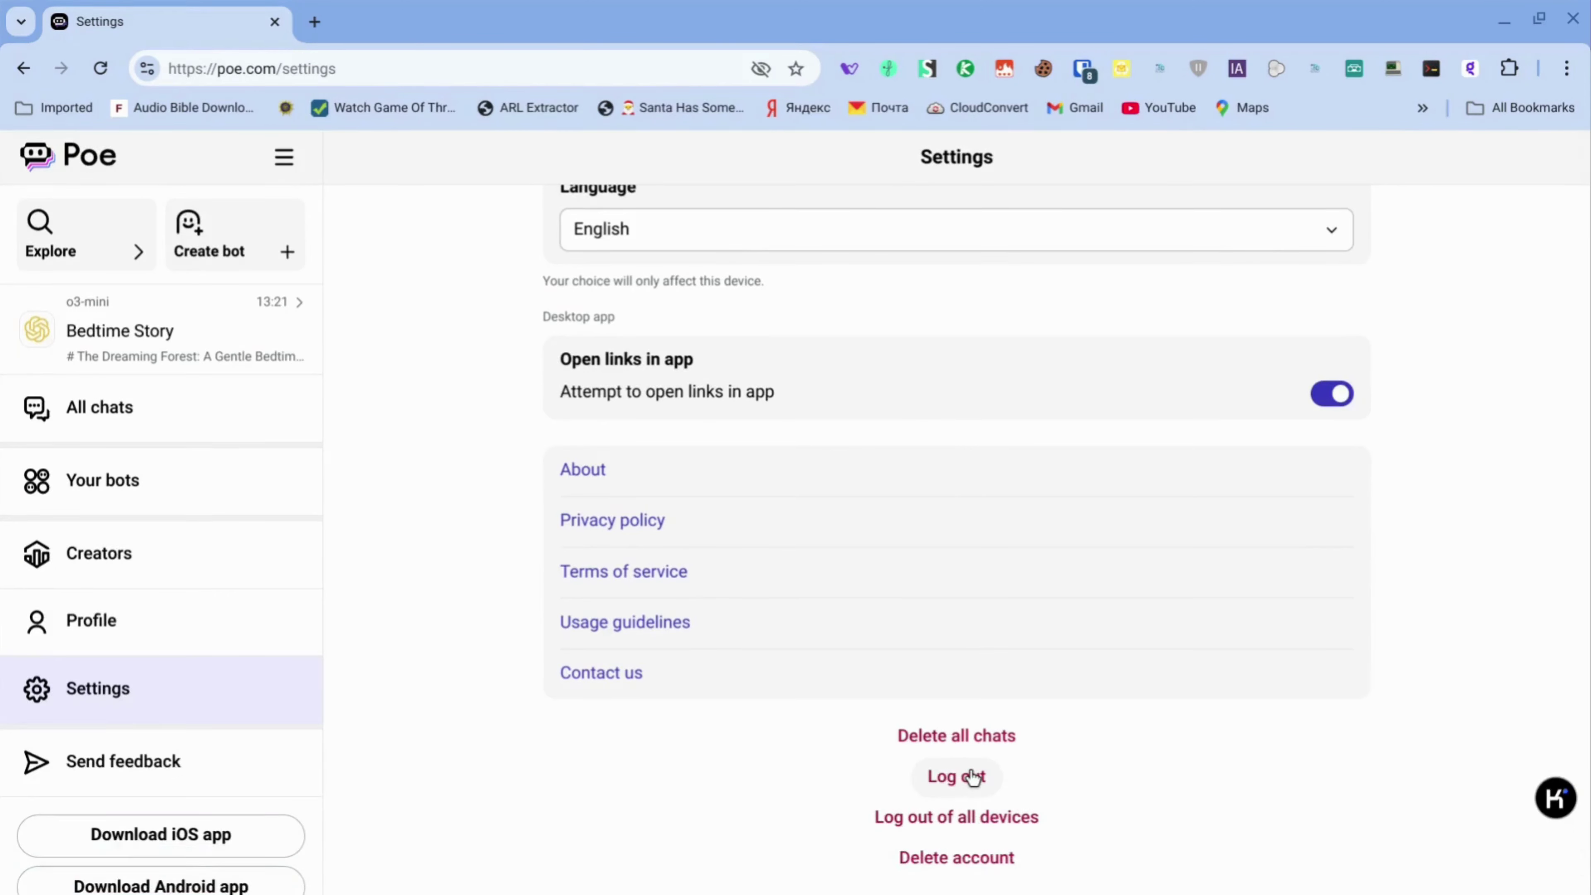
pyautogui.moveTo(1586, 891)
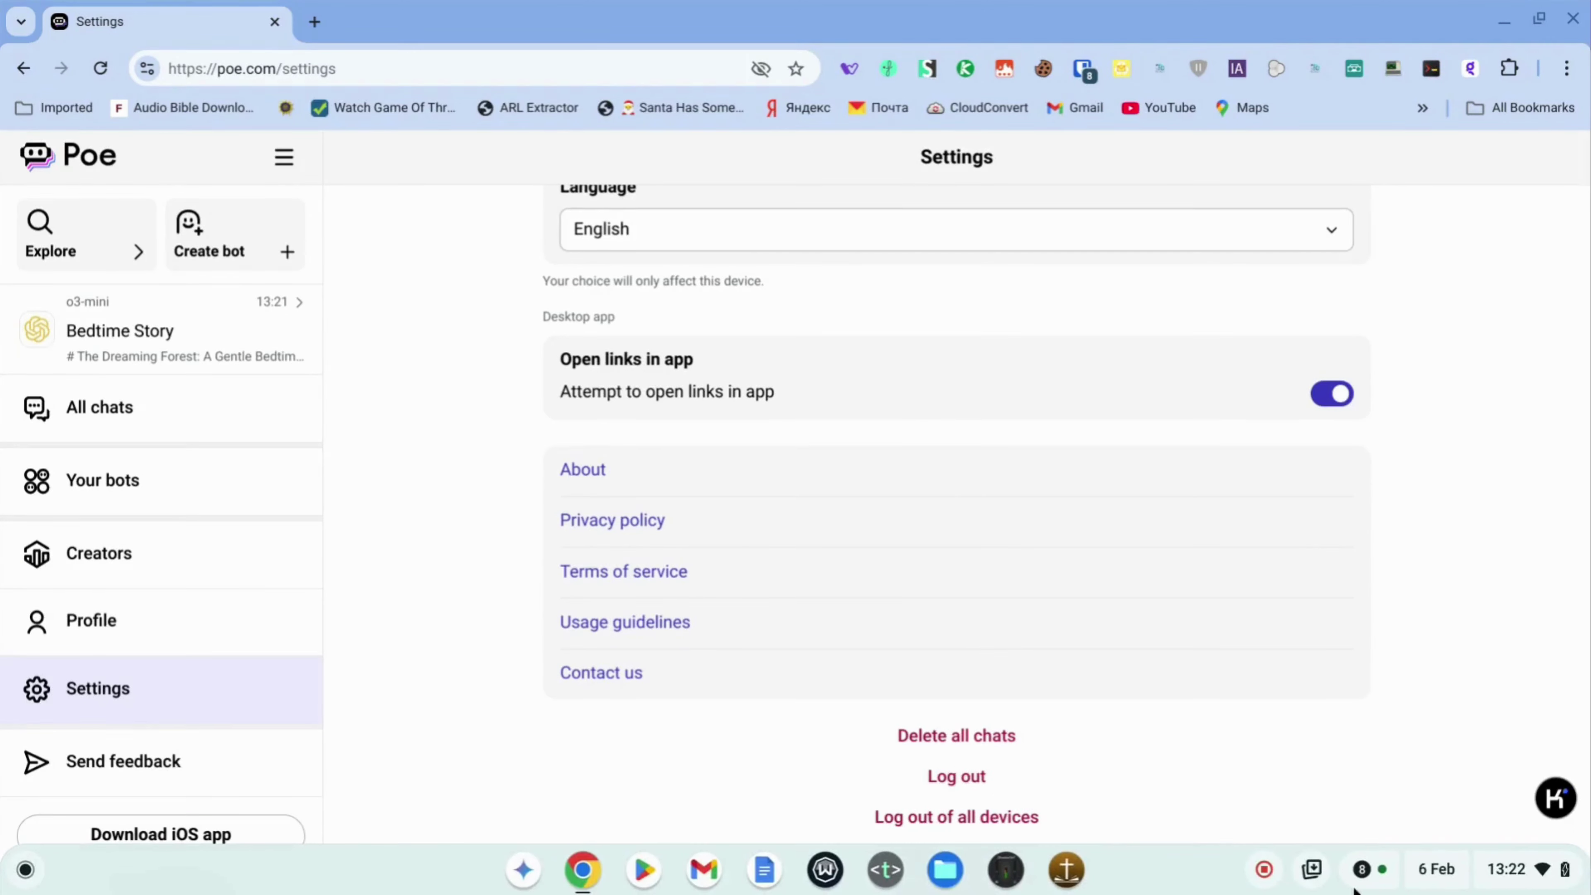